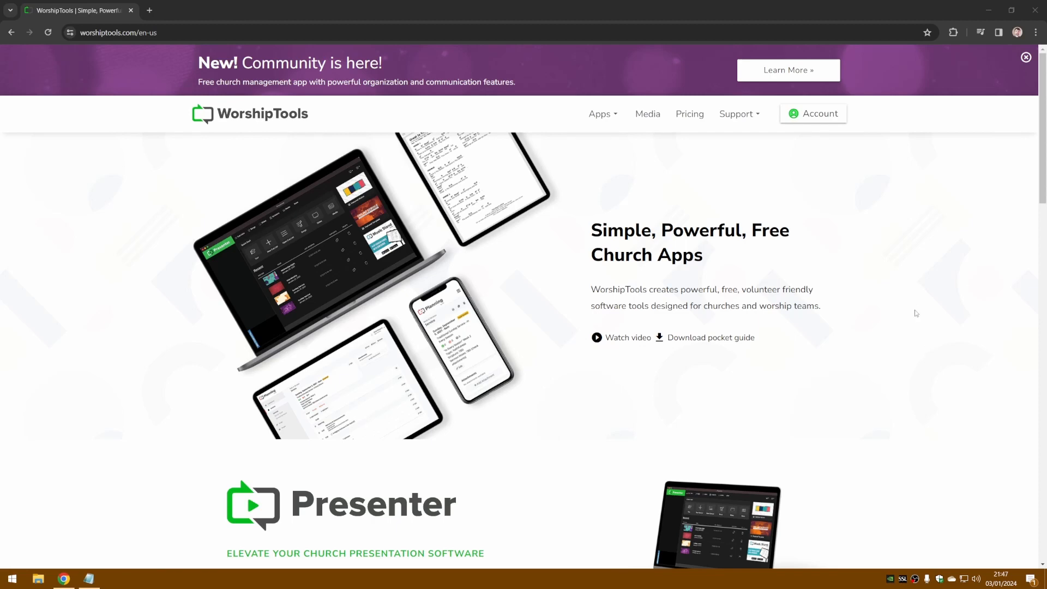
- Launch the Planning app from the WorshipTools account page
click(818, 118)
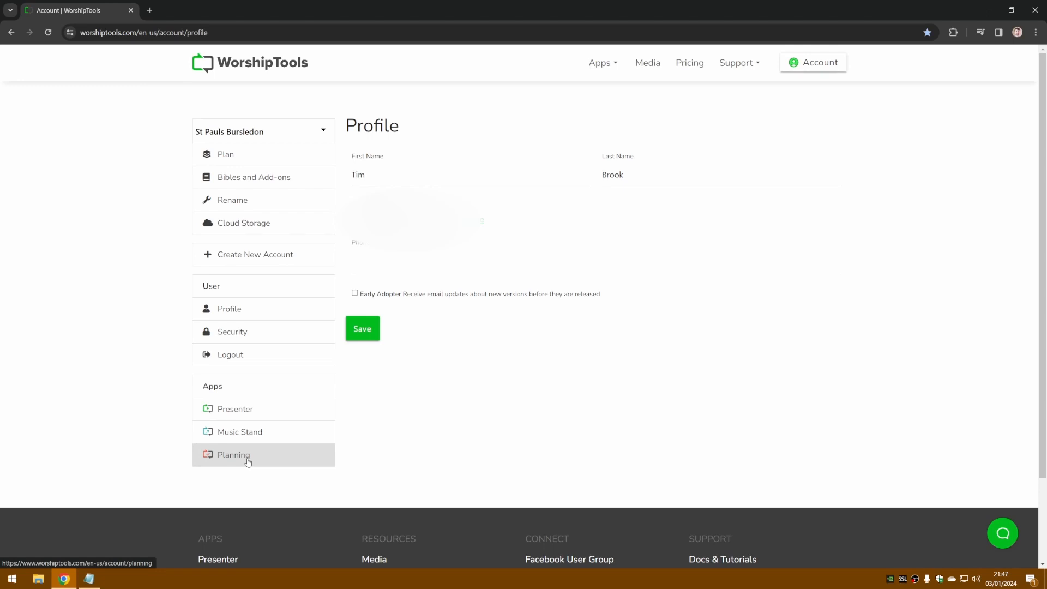
click(247, 460)
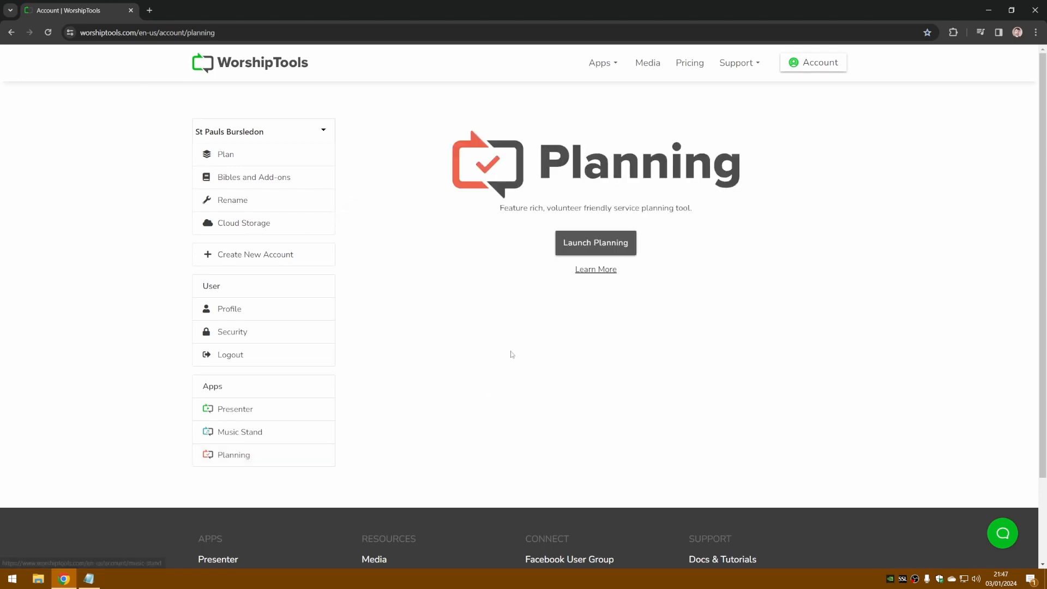
click(590, 243)
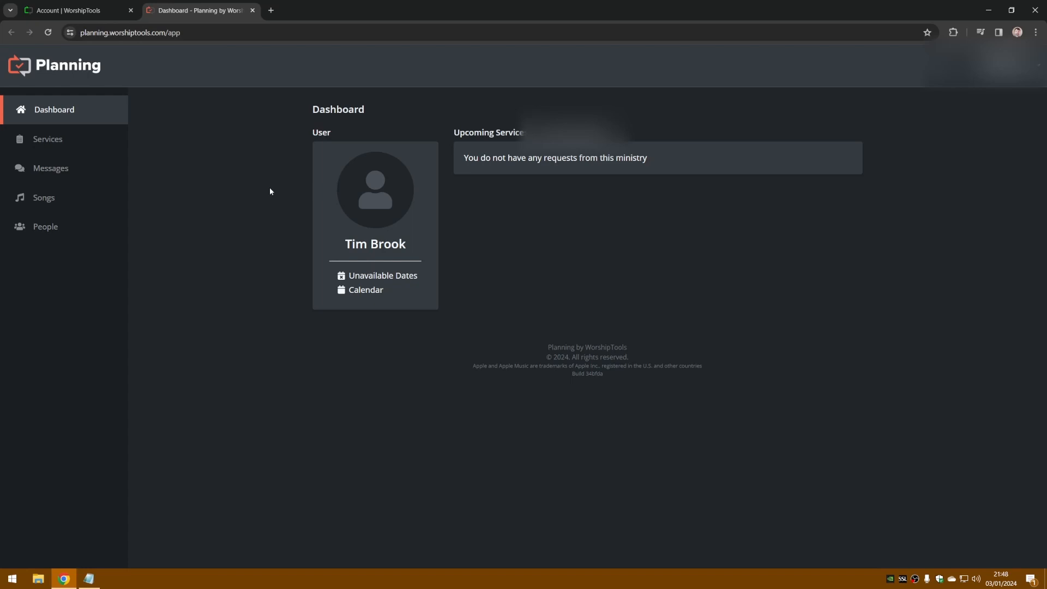
- Create a new song in the song library and name it "Amazing Grace", copying the title from the Notepad notes
click(41, 201)
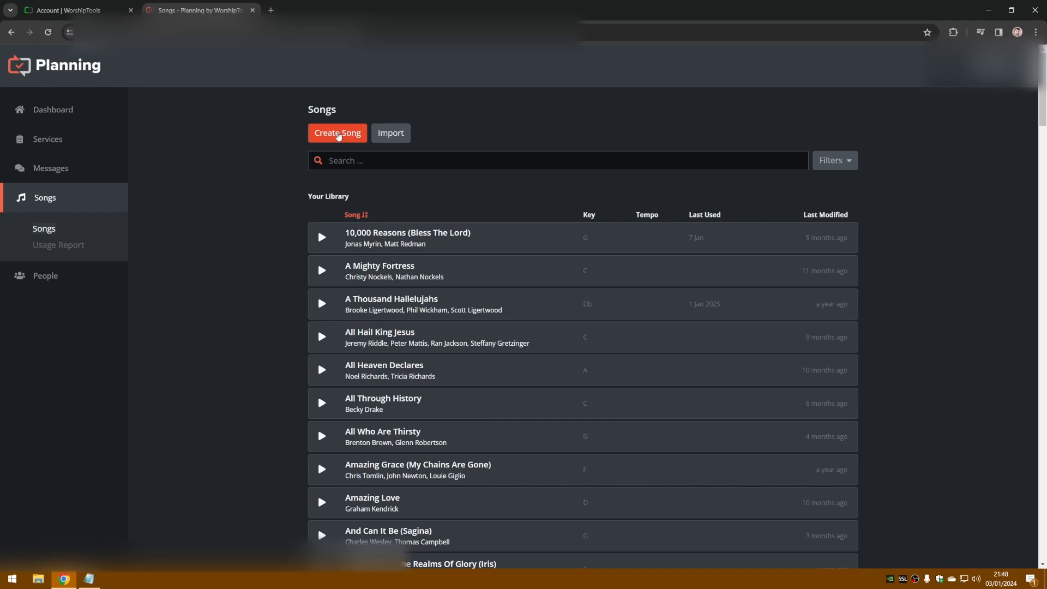
click(337, 134)
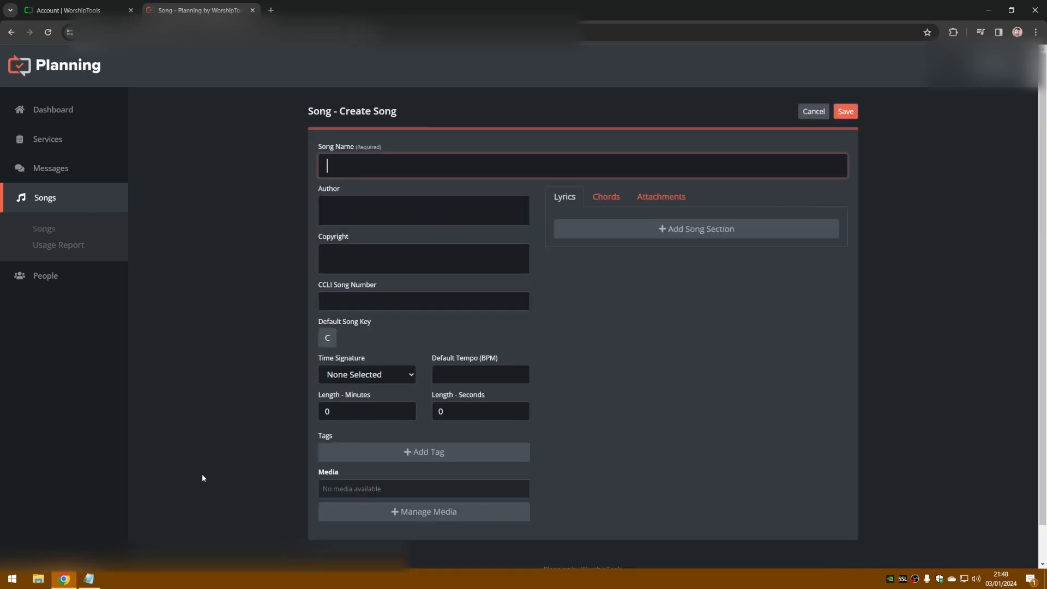
click(87, 580)
drag(488, 292, 411, 293)
key(ctrl+c)
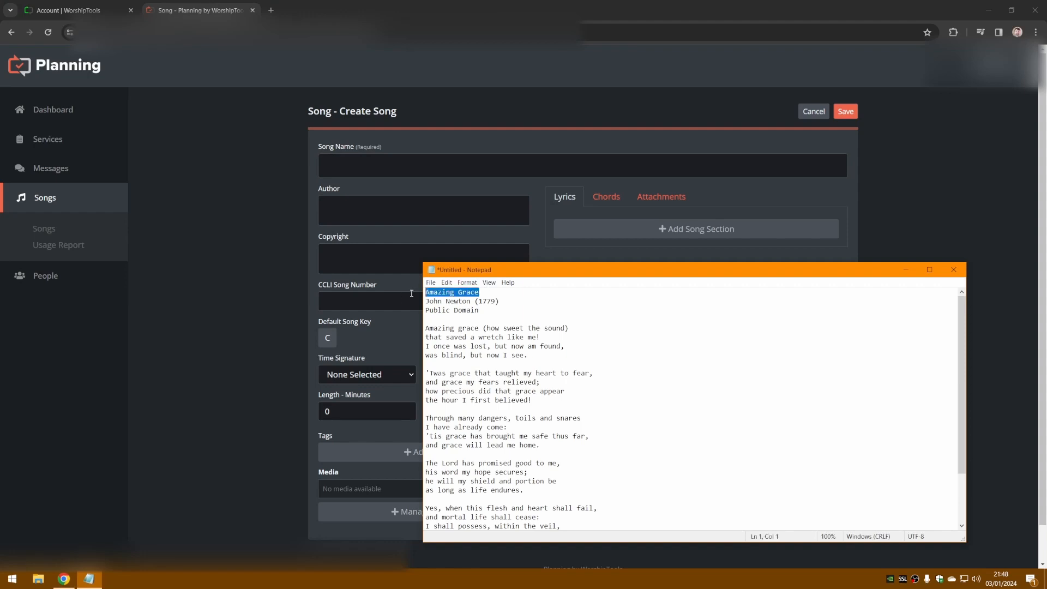
click(362, 164)
key(ctrl+v)
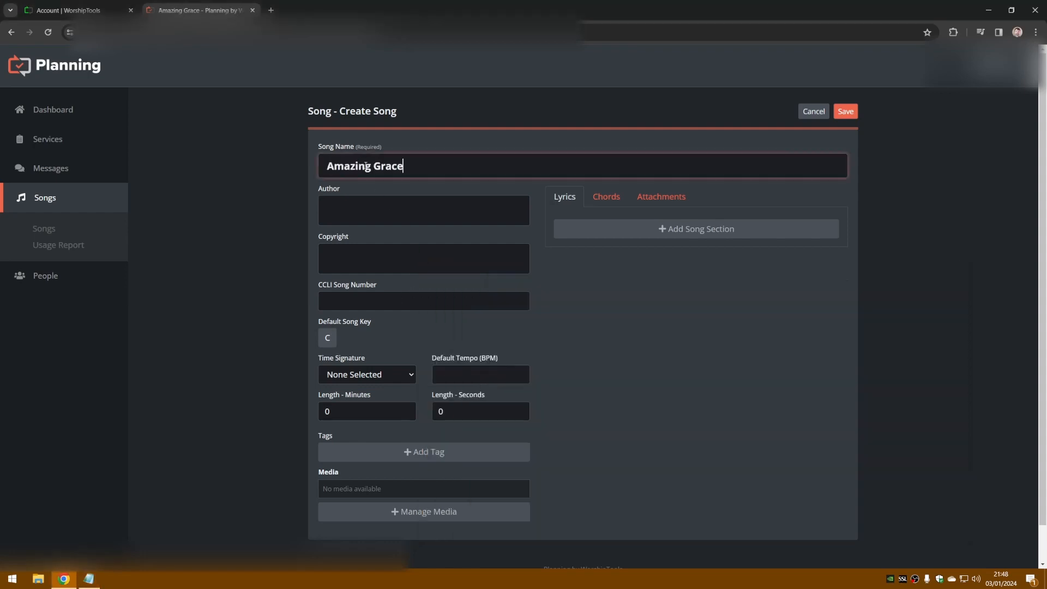
- Fill in the song's author as "John Newton (1779)" and its copyright as "Public Domain", copied from the Notepad notes
click(89, 579)
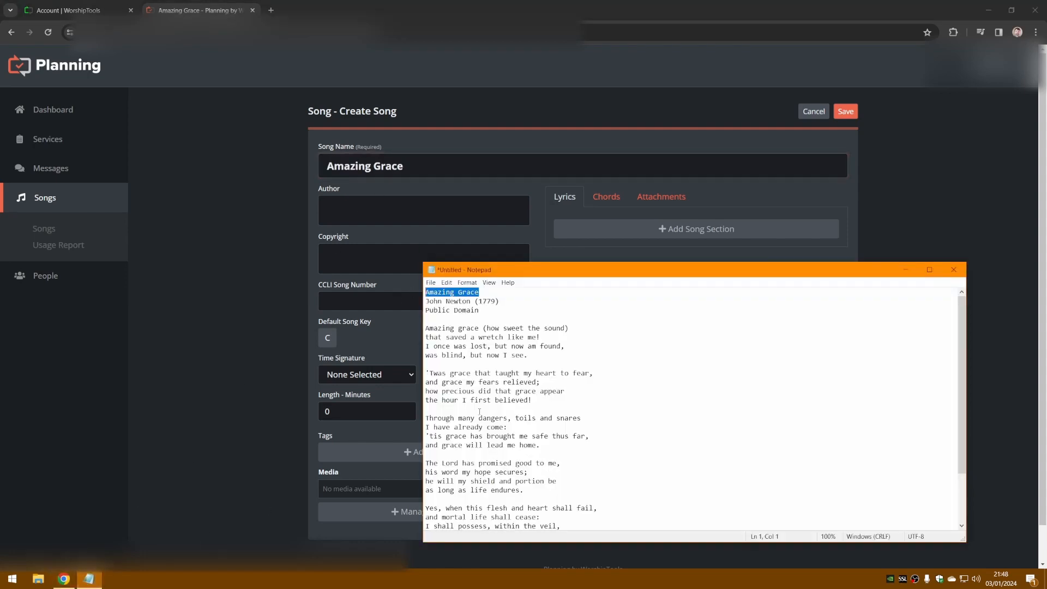
click(479, 310)
drag(403, 315, 418, 309)
key(ctrl+c)
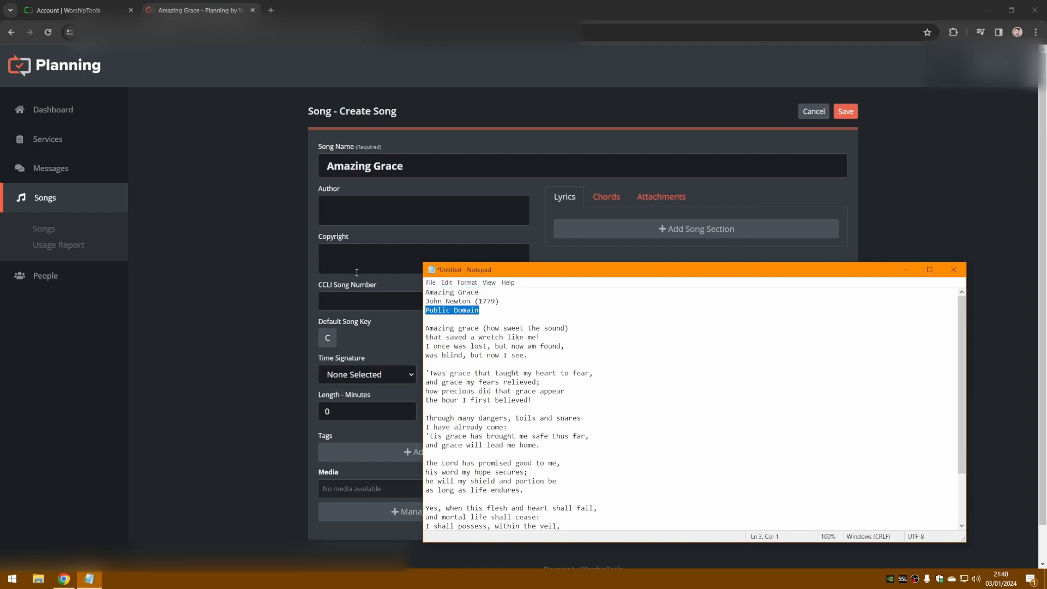
click(359, 257)
click(376, 213)
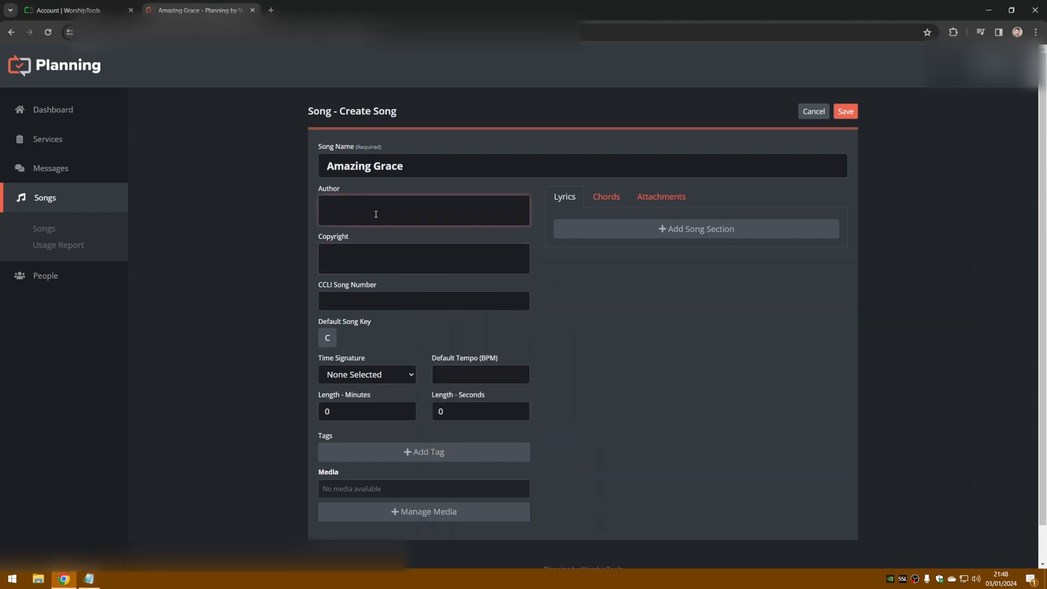
key(ctrl+v)
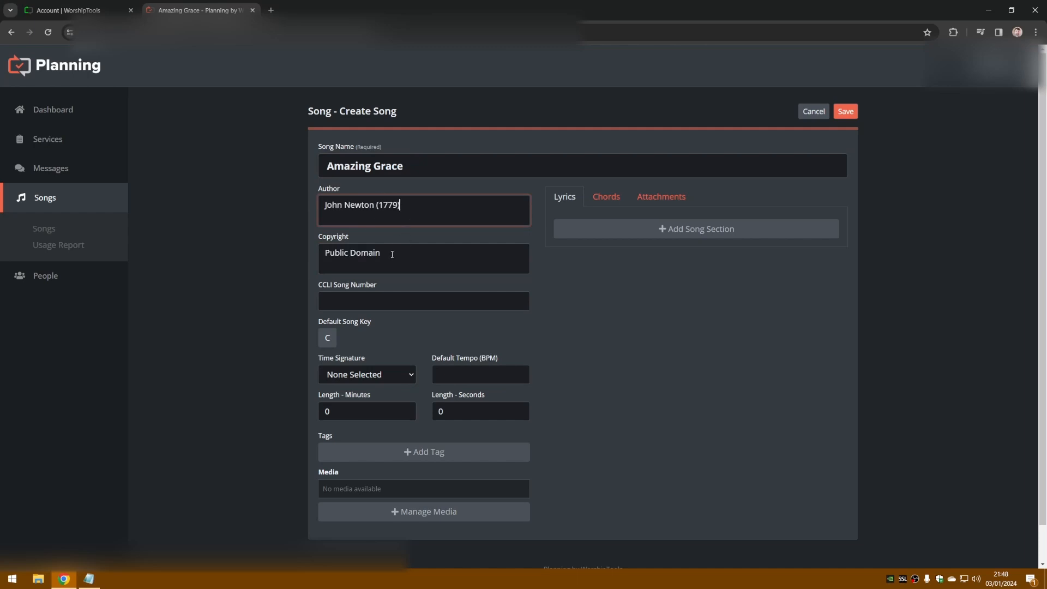
click(392, 254)
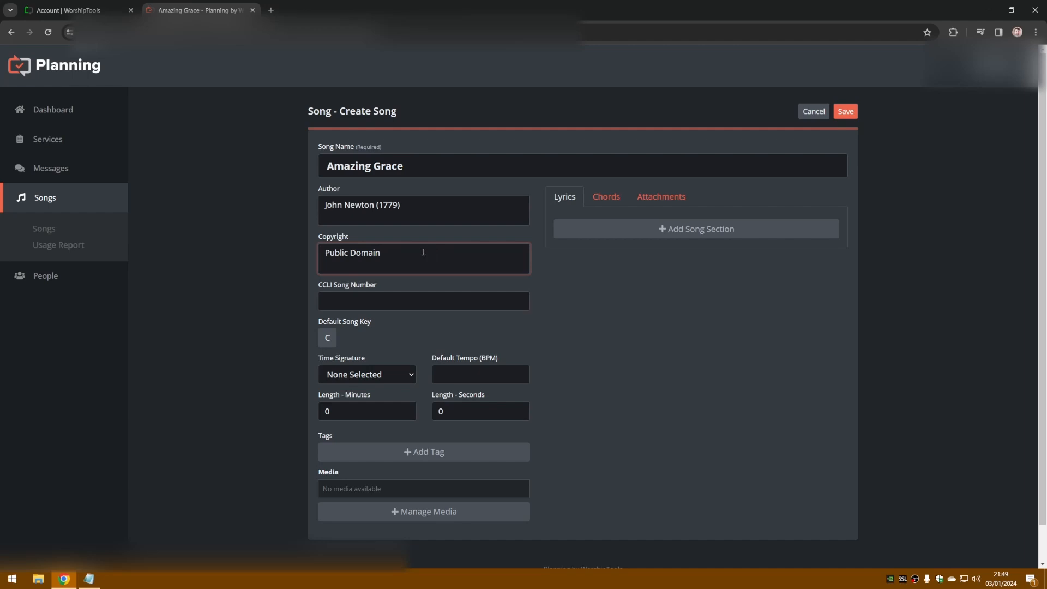
drag(406, 166, 304, 168)
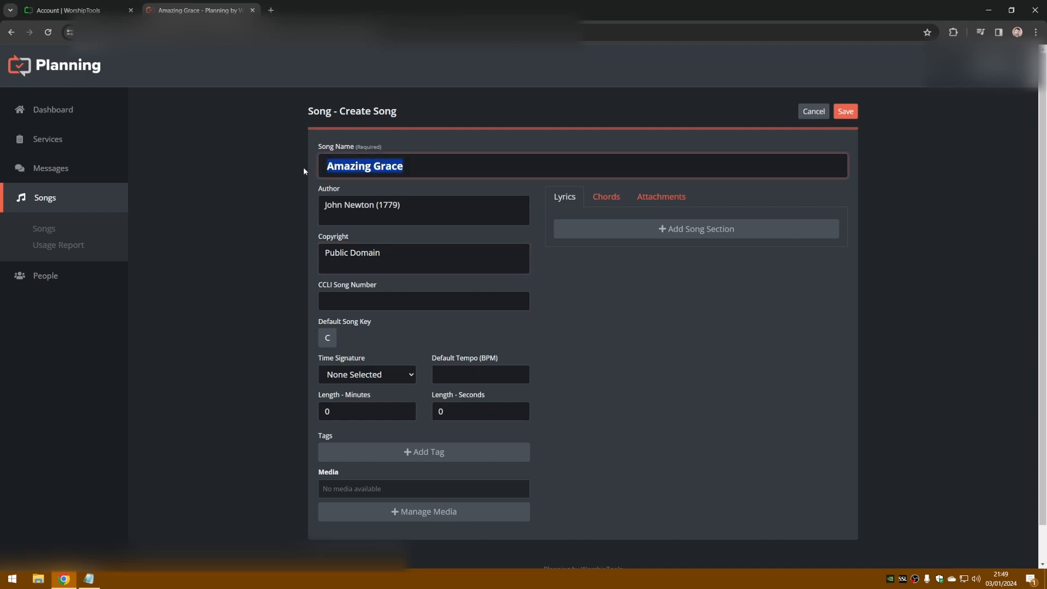
click(428, 170)
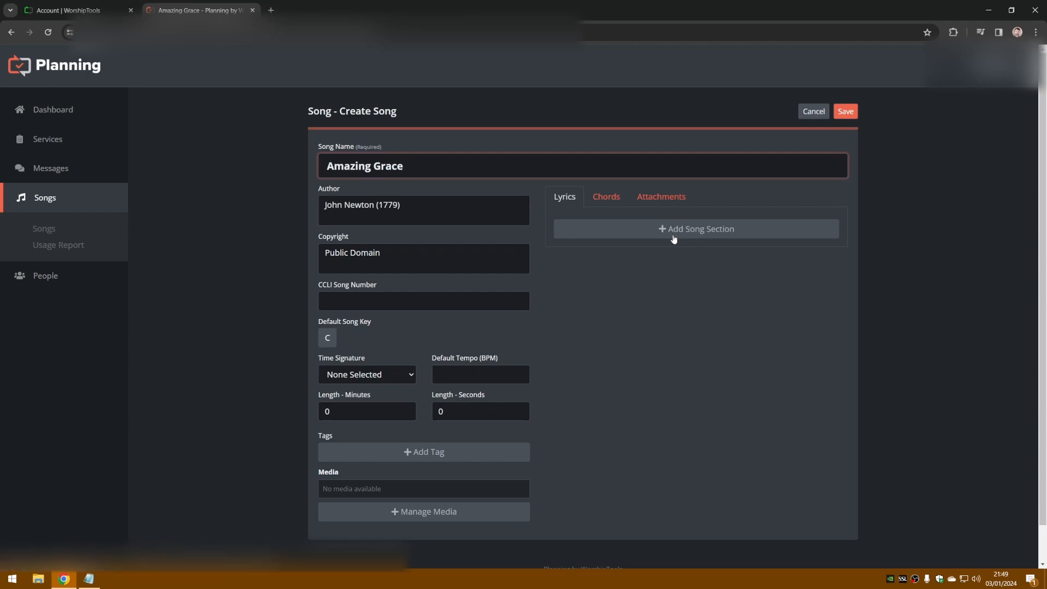
- Add a lyrics section named "Verse 1" containing the first four-line stanza copied from the Notepad notes
click(562, 199)
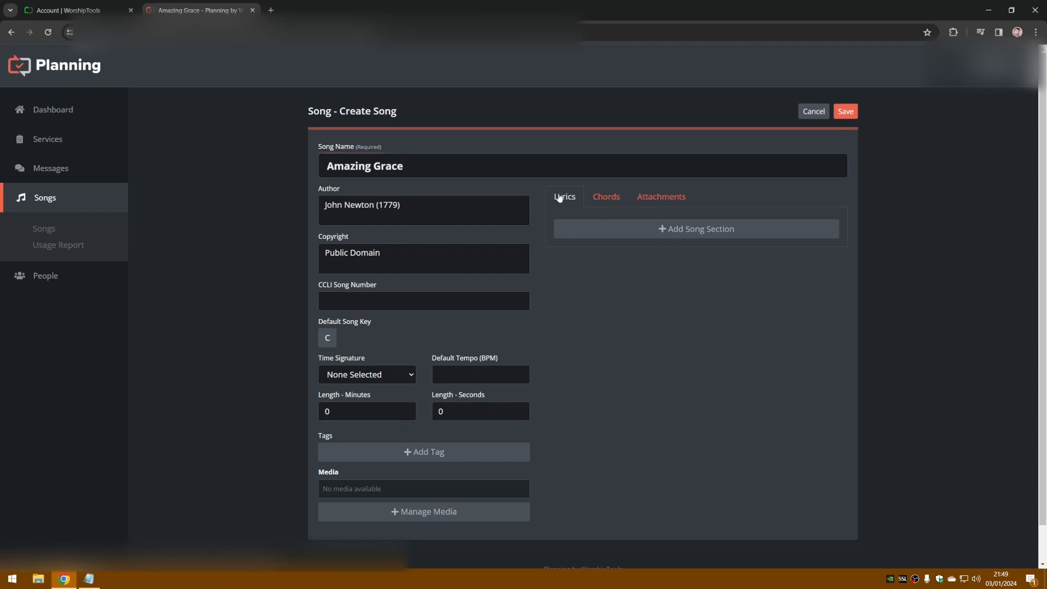
click(689, 232)
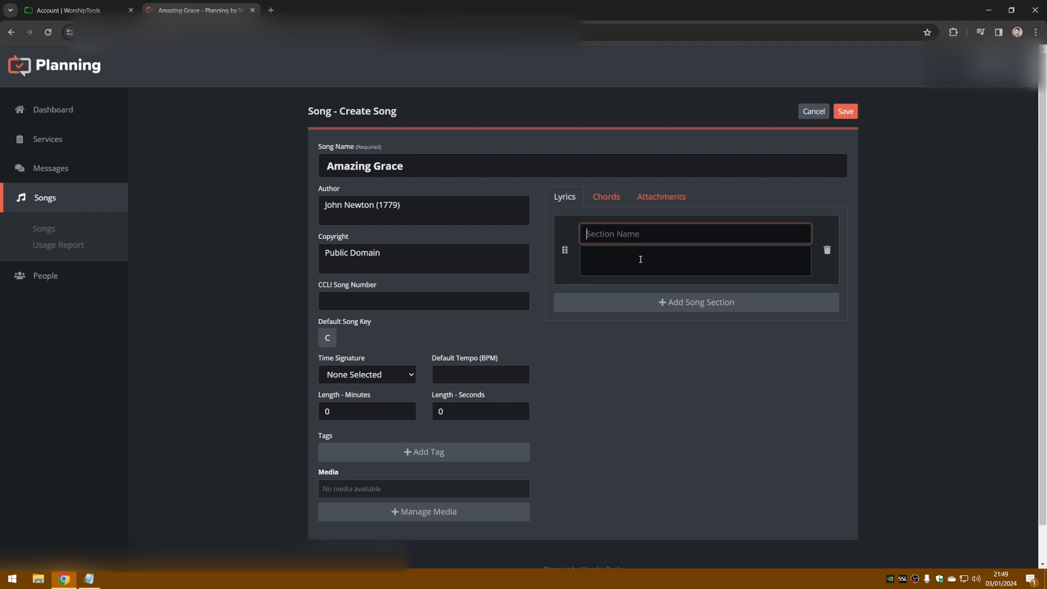
click(640, 260)
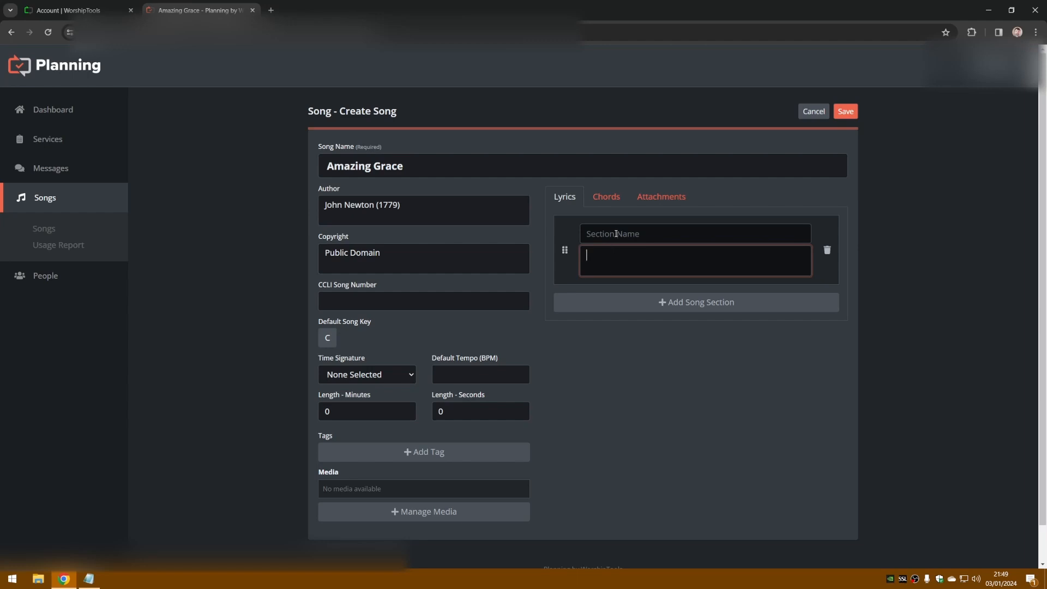
click(637, 235)
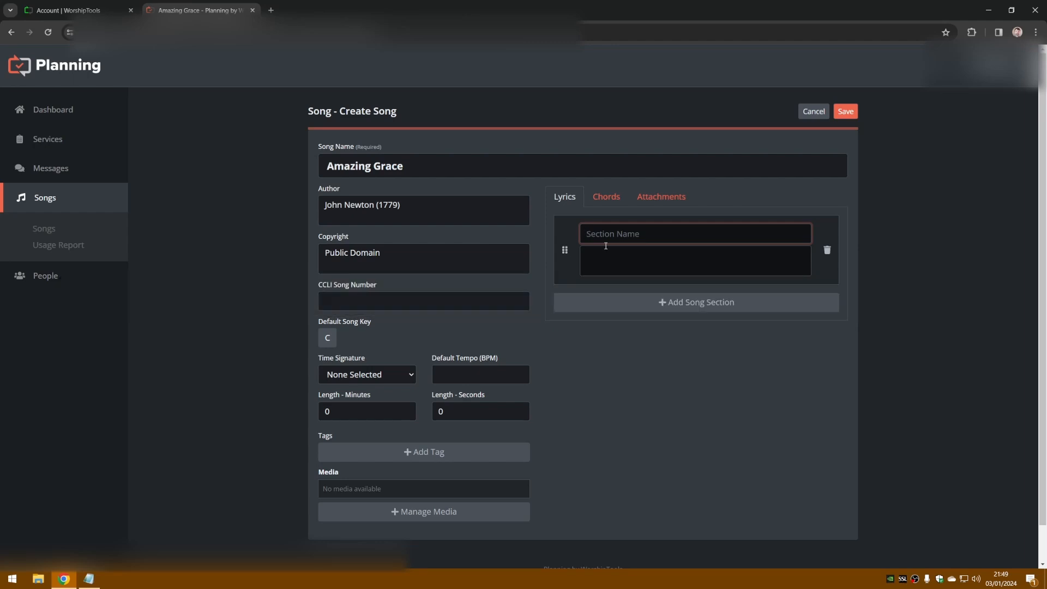
click(88, 579)
drag(528, 355, 382, 332)
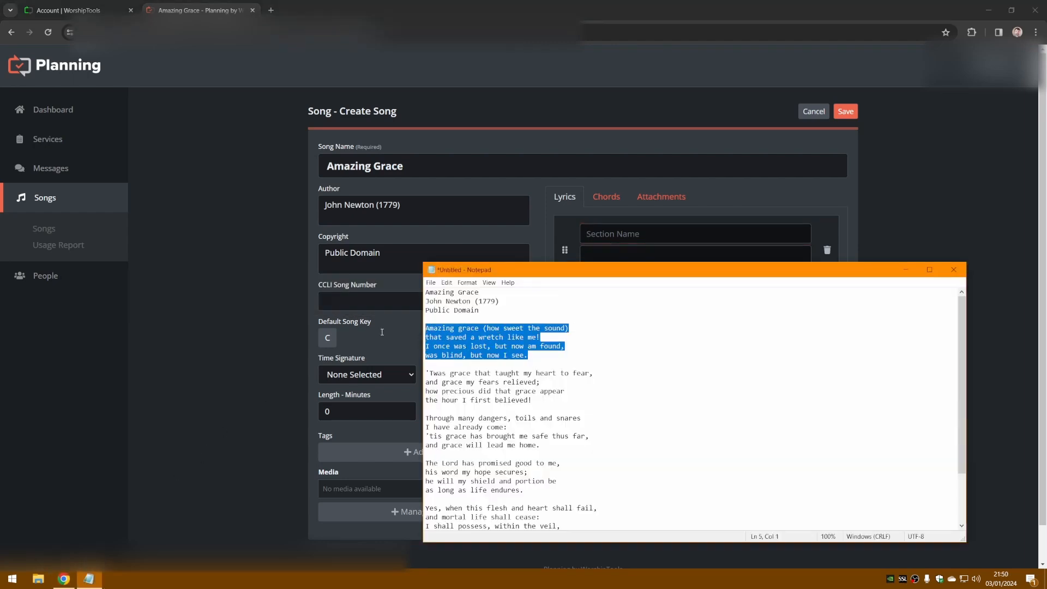
key(ctrl+c)
click(624, 253)
key(ctrl+v)
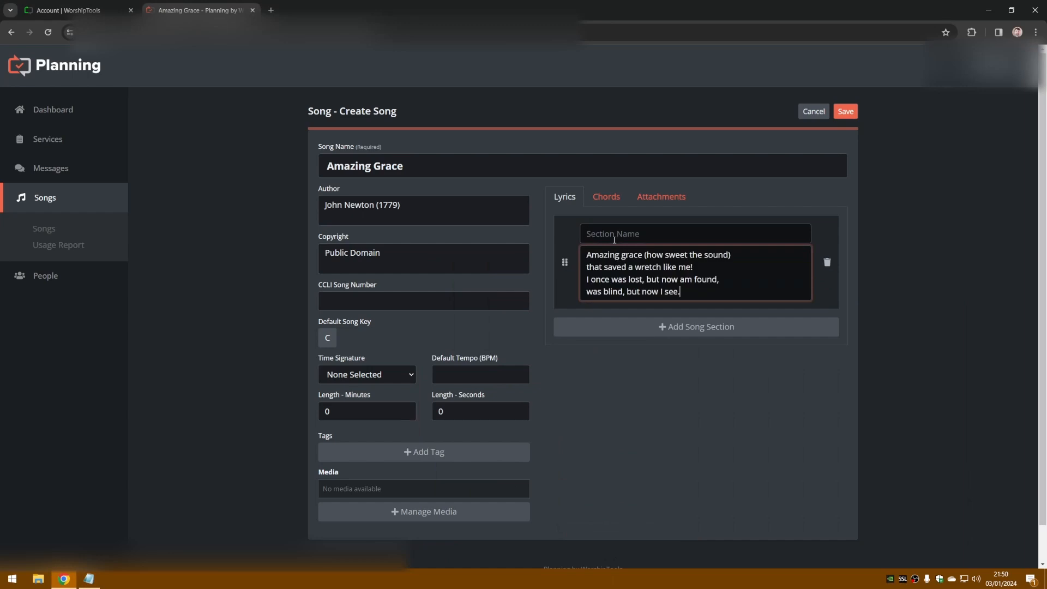
click(641, 225)
text(Verse 1)
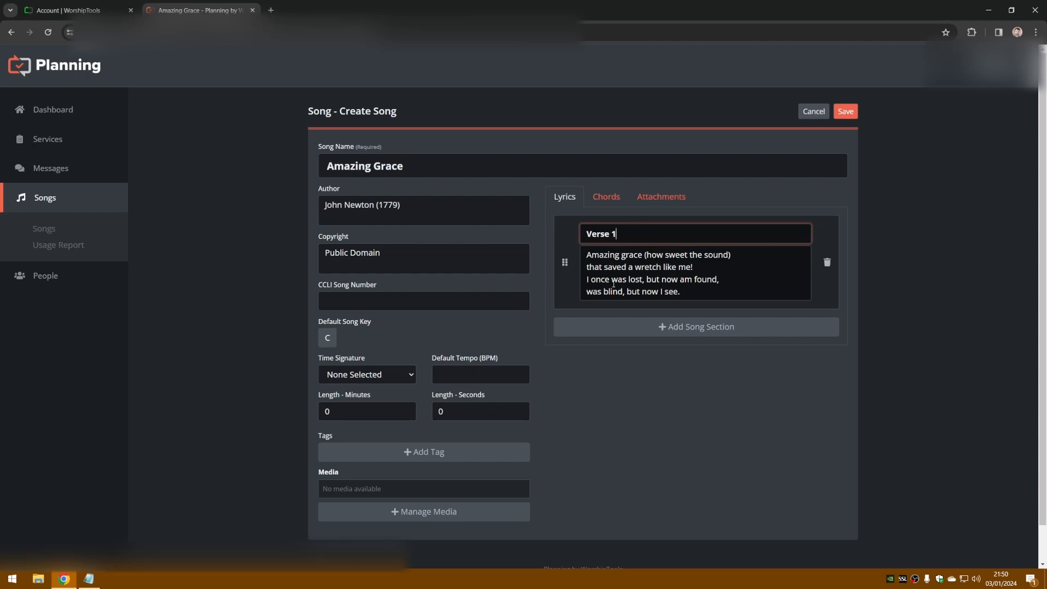
- Split the verse after its second line, putting the last two lines in a new section "Verse 1b" and renaming the first "Verse 1a"
drag(680, 296, 585, 278)
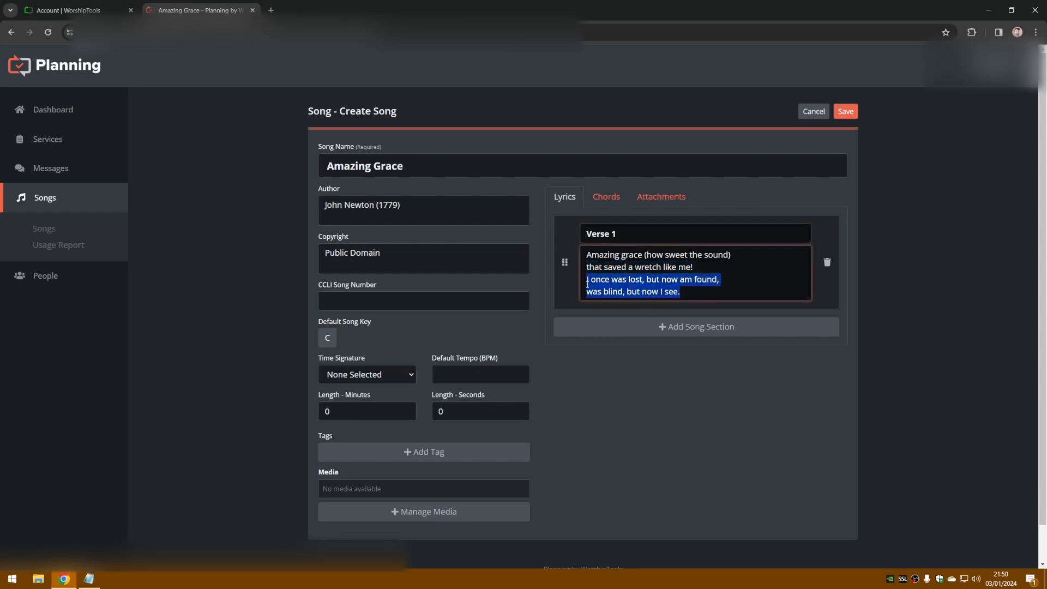
key(BackSpace)
key(BackSpace)
click(612, 304)
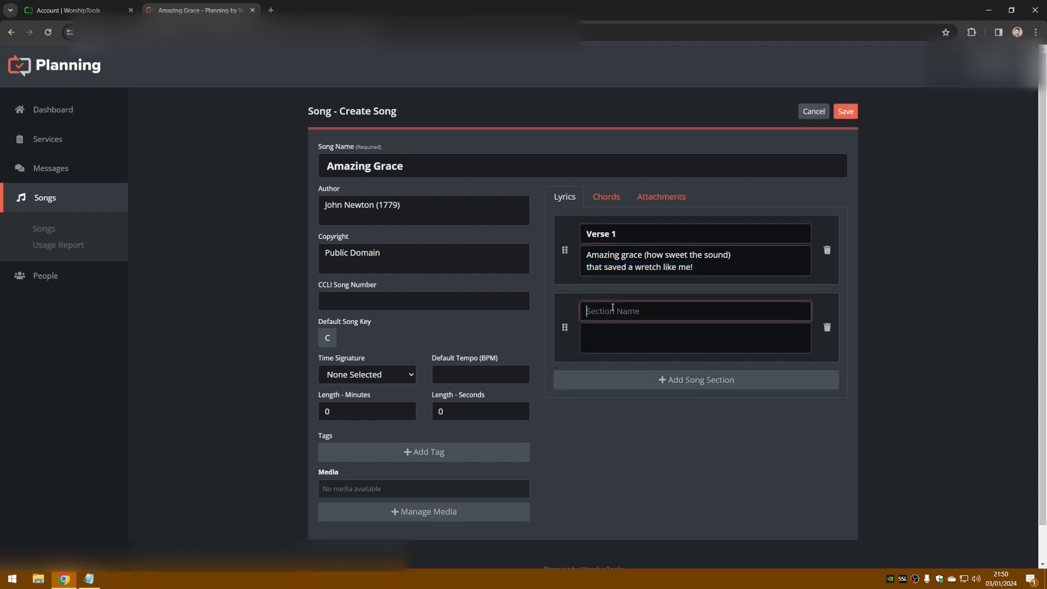
click(627, 331)
key(ctrl+v)
click(611, 304)
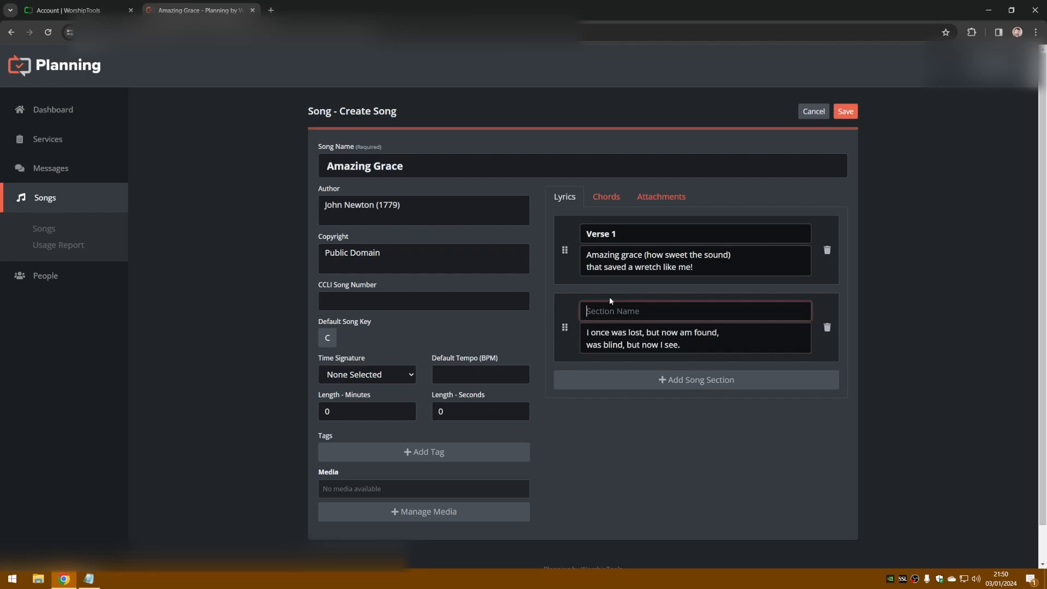
text(Verse 1b)
click(642, 239)
text(a)
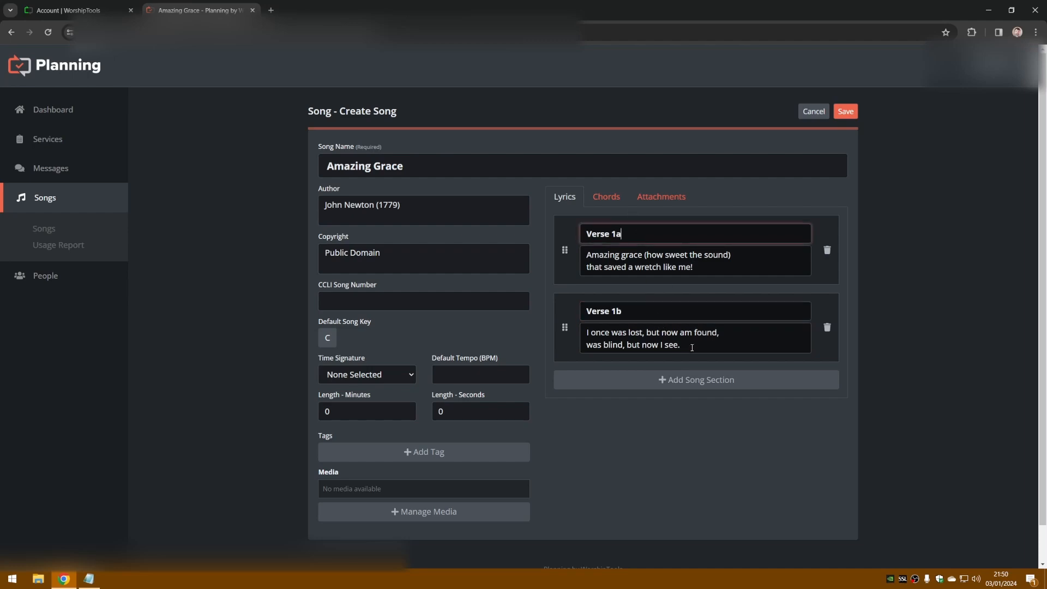
- Move the two split-off lines back into the first section as "Verse 1", and reuse the second section as "Verse 2" with the second stanza
drag(691, 348, 556, 330)
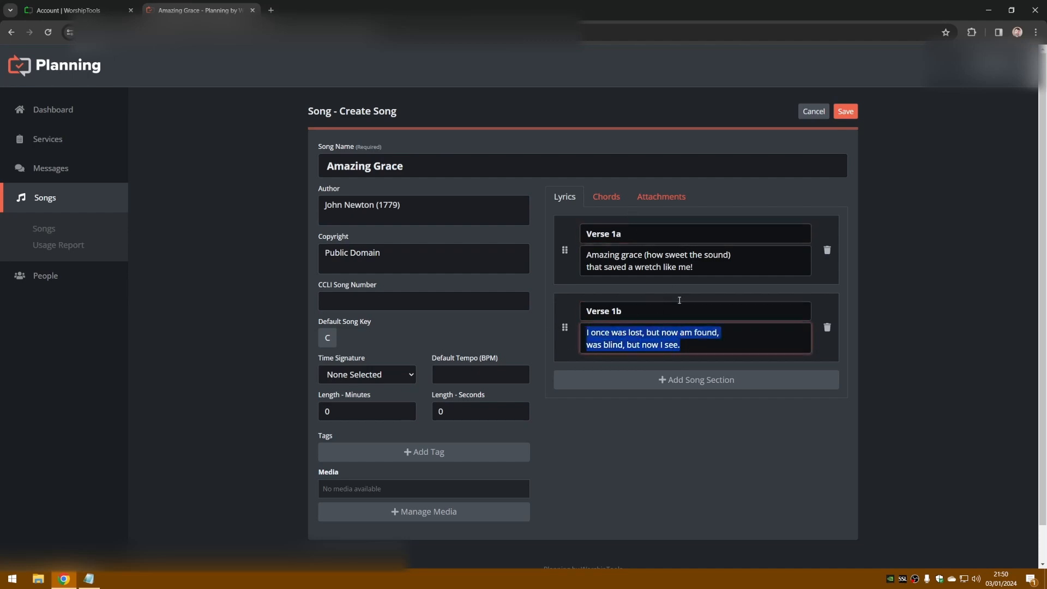
key(ctrl+x)
click(711, 271)
key(Return)
key(ctrl+v)
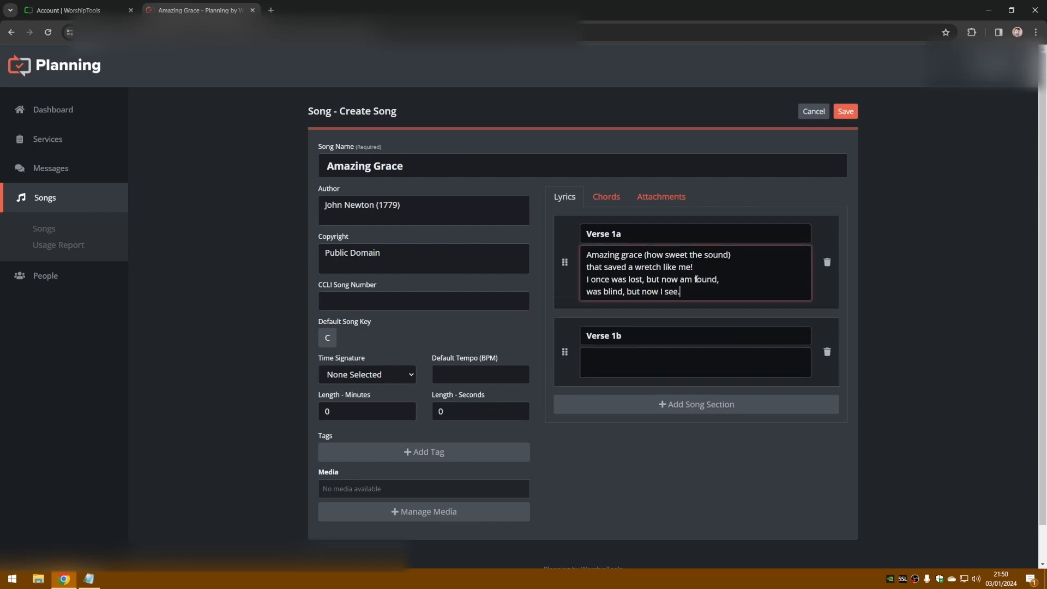
click(620, 372)
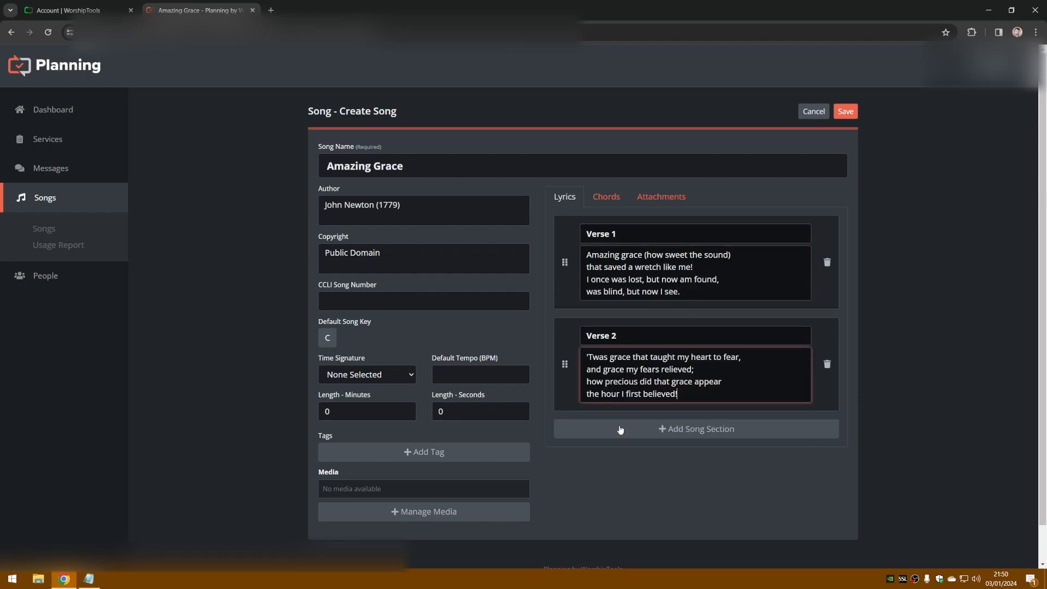
- Add a "Verse 3" section with the third stanza copied from the Notepad notes, and save the song
click(685, 433)
click(625, 439)
click(89, 579)
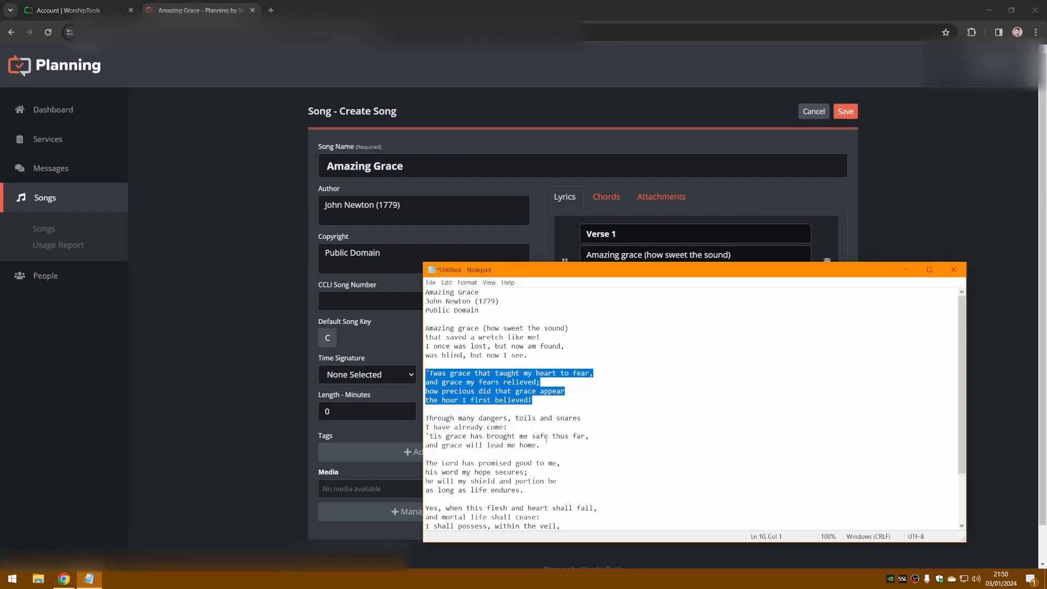
drag(543, 445, 425, 415)
click(409, 412)
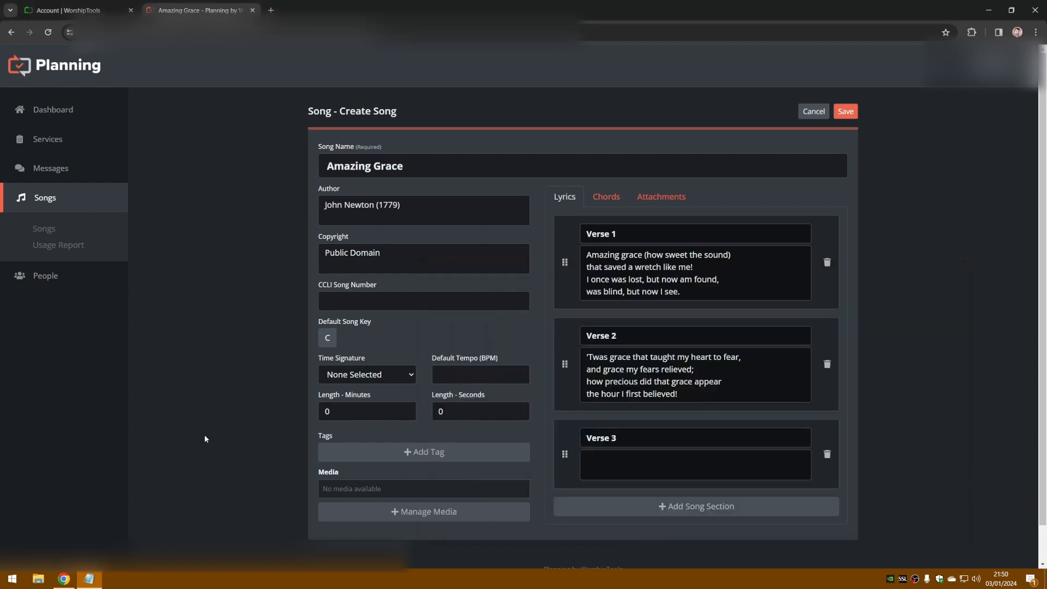
click(621, 462)
key(ctrl+v)
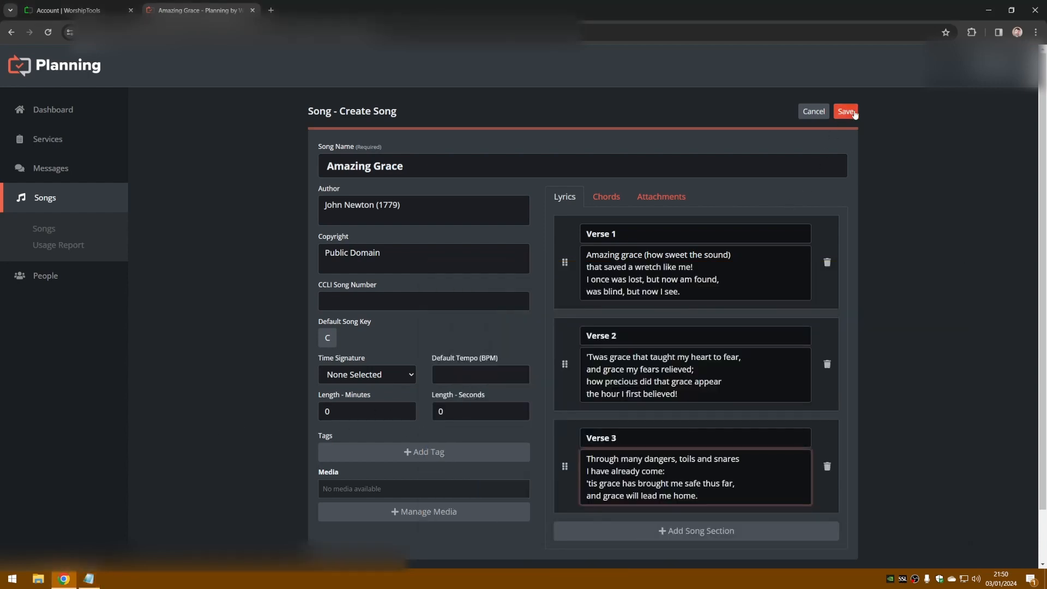
click(845, 111)
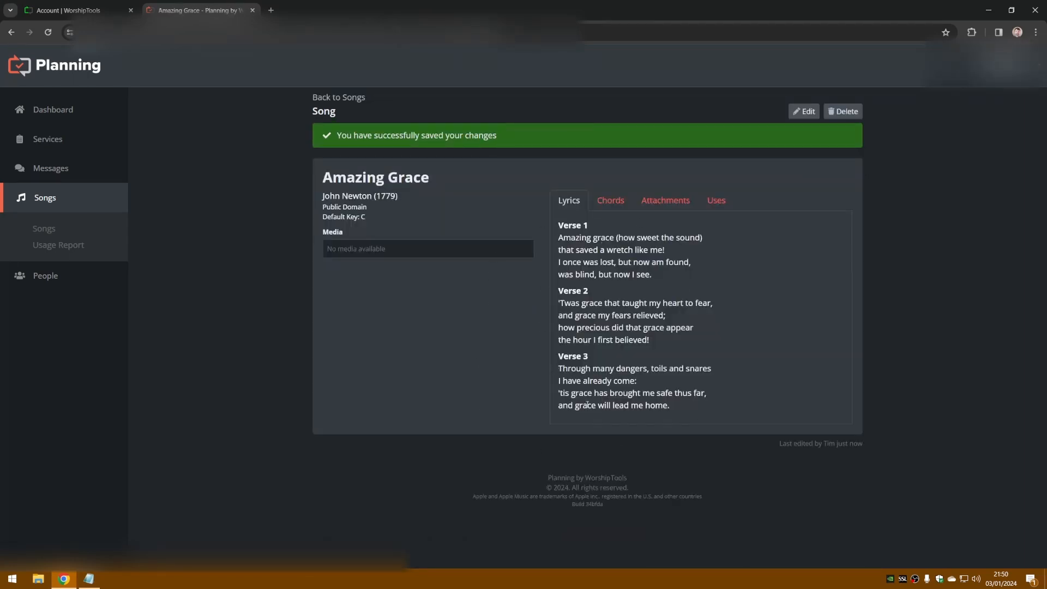
drag(374, 216, 298, 183)
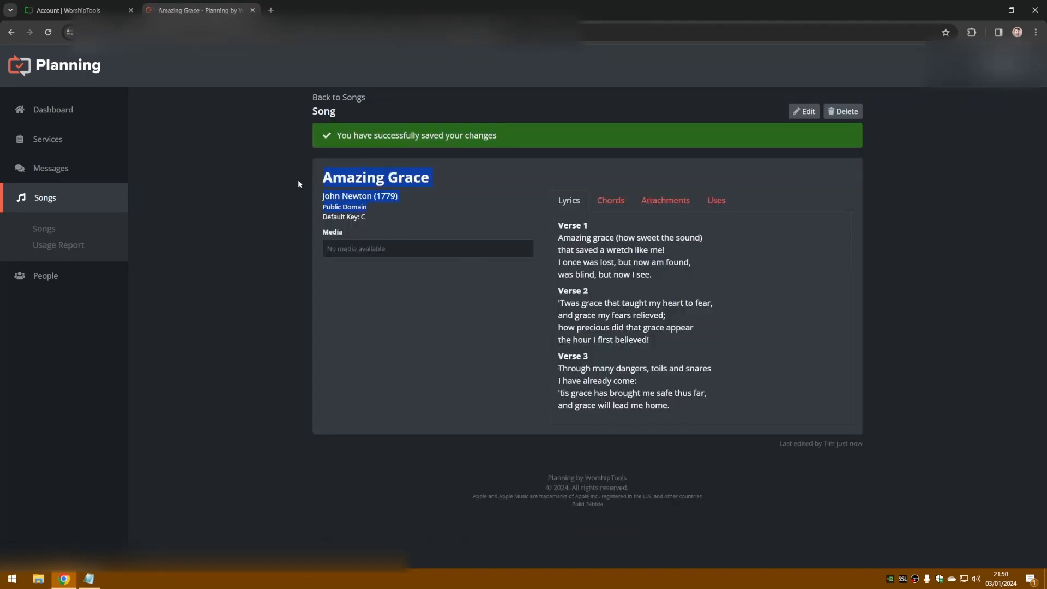
click(422, 214)
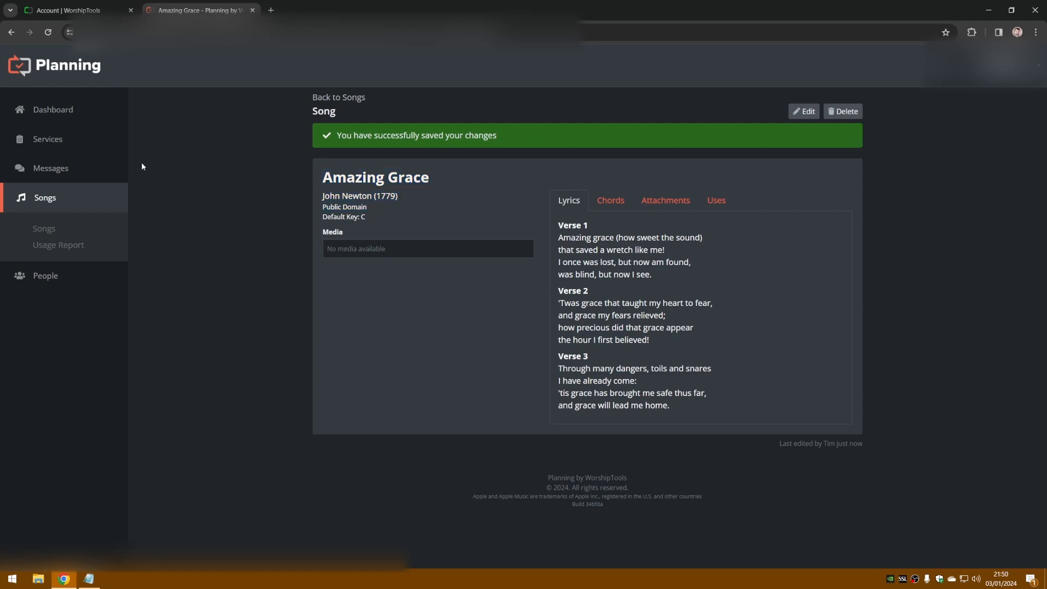
- Create a service of type Other named "Test" for Thursday, 4 January 2024 at 08:00
click(49, 142)
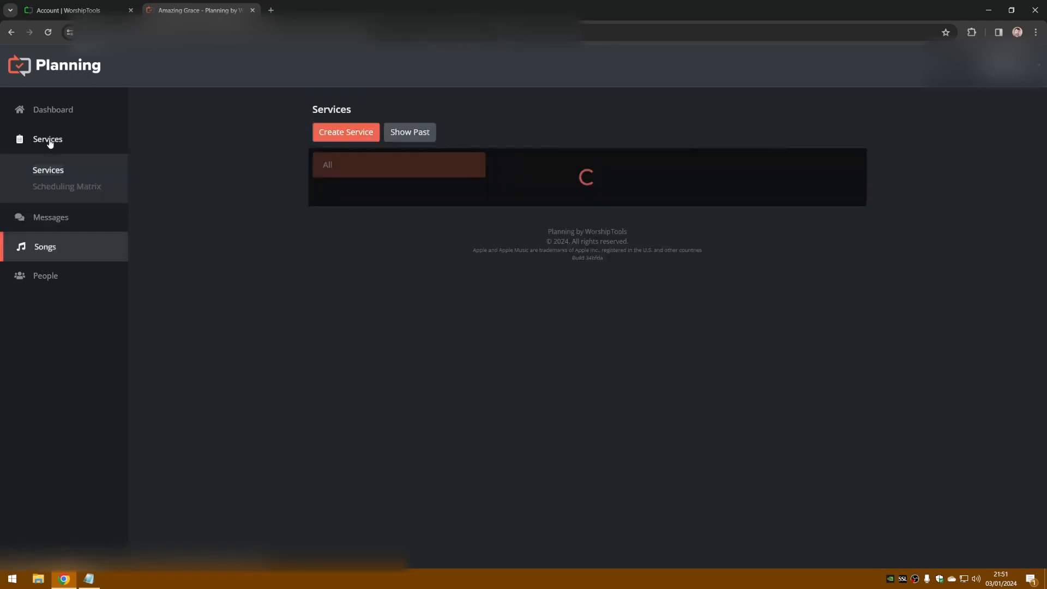
click(338, 140)
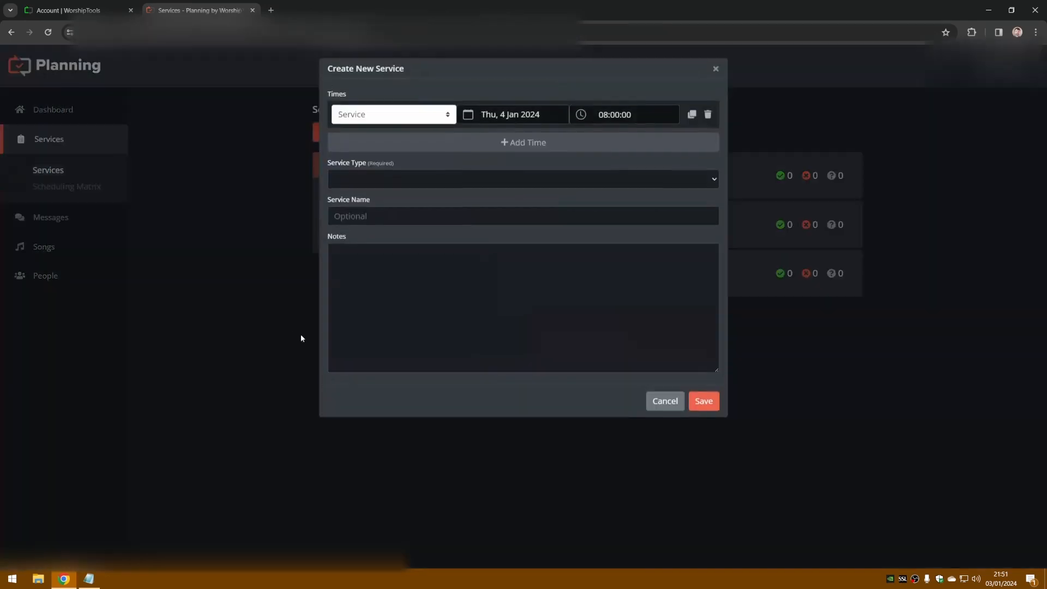
click(703, 401)
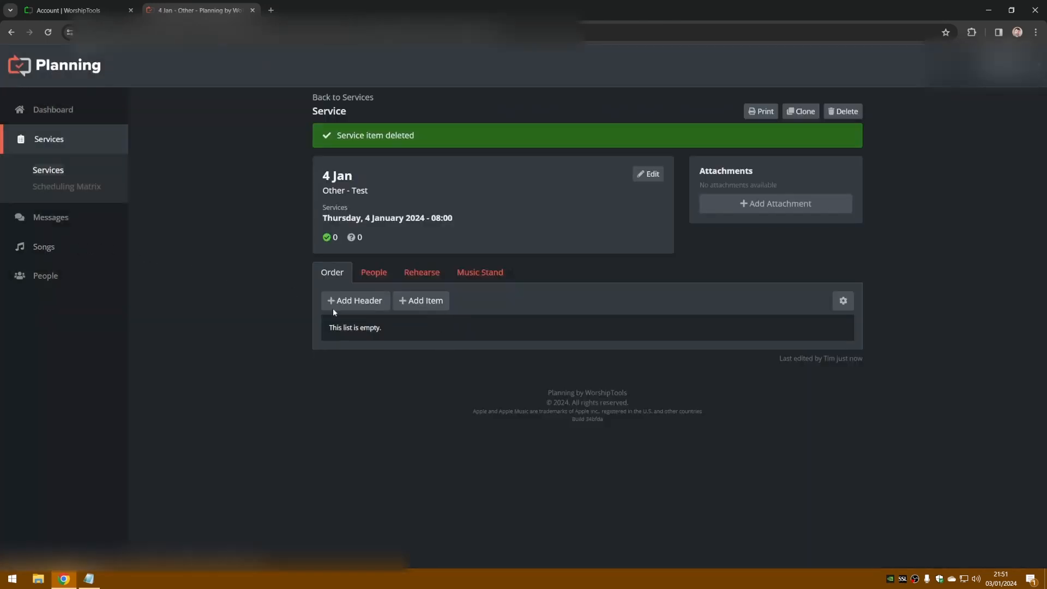
- Add a song item to the service order using John Newton's "Amazing Grace" from the library, found by searching for "amazing"
click(423, 303)
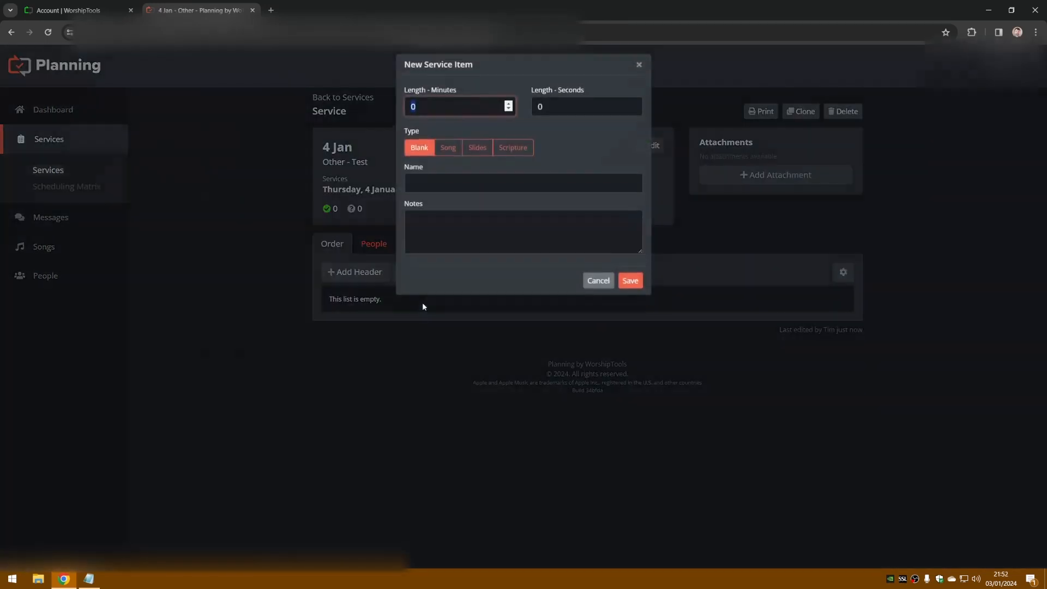
click(448, 153)
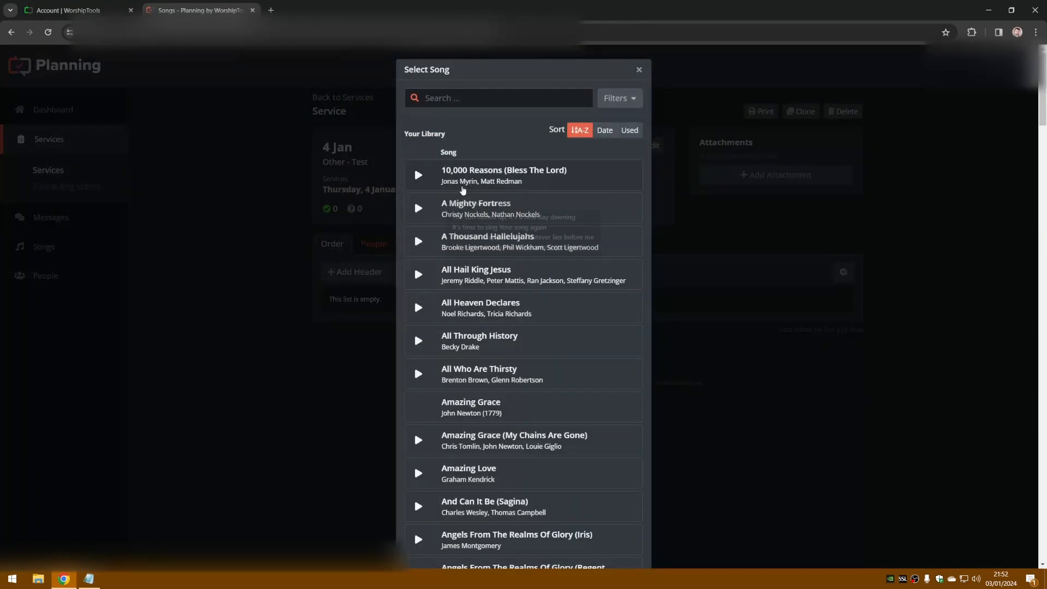
text(ama)
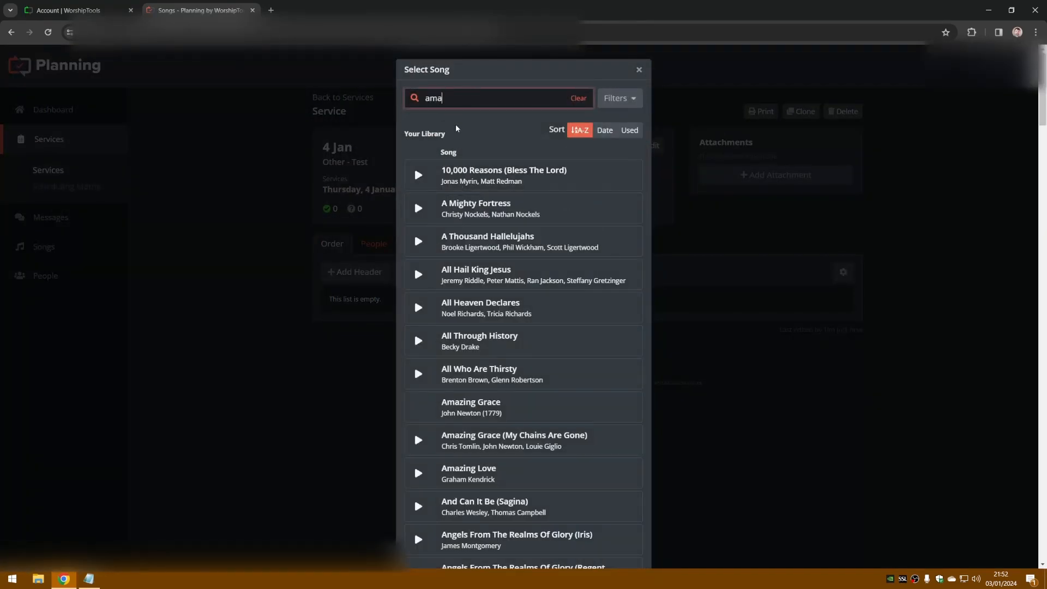
text(zing)
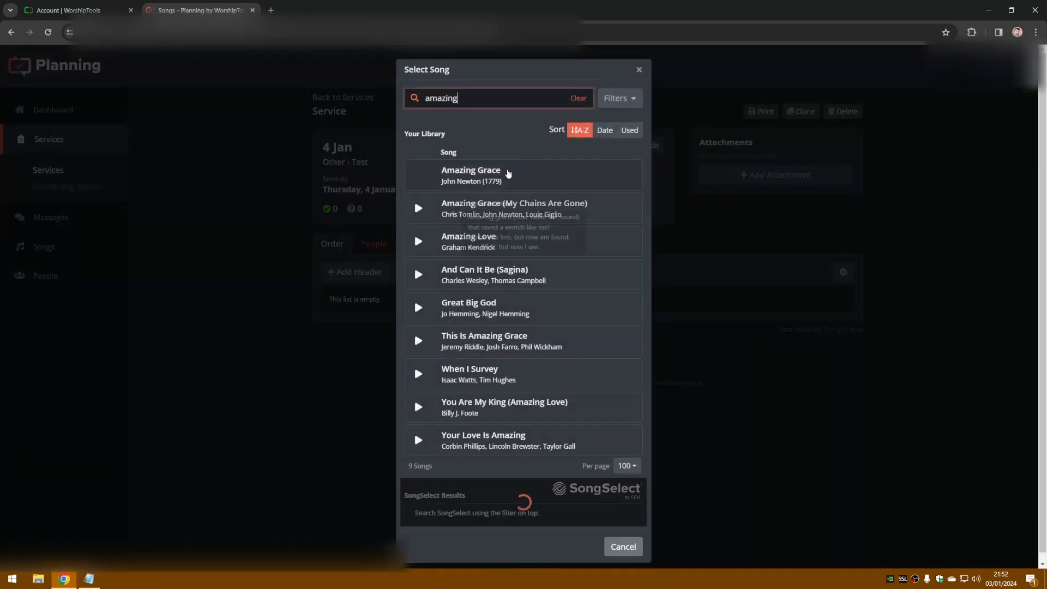
mouse_move(509, 172)
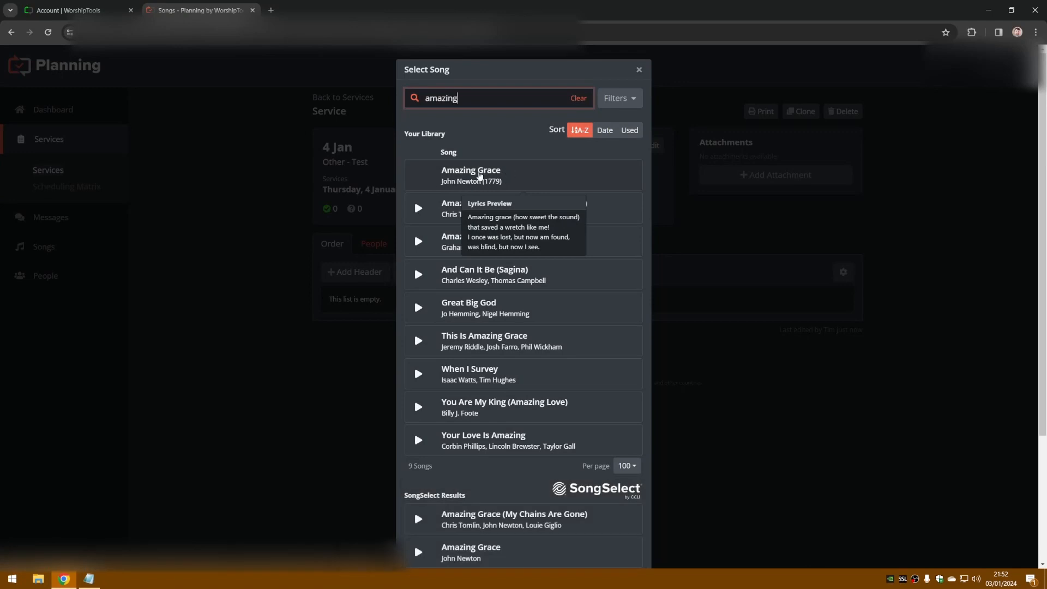
drag(480, 177, 450, 184)
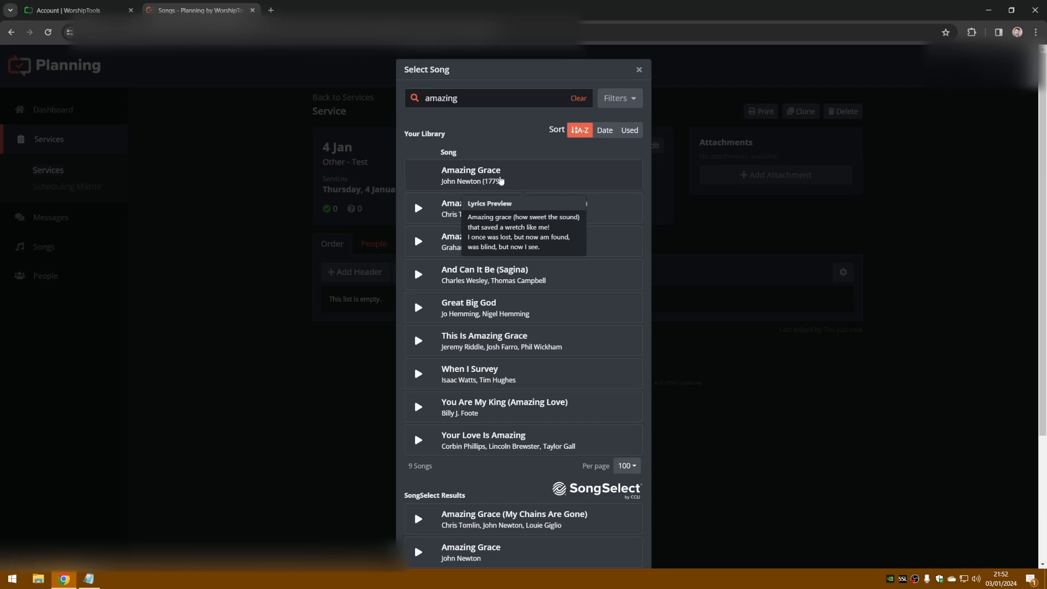
click(499, 180)
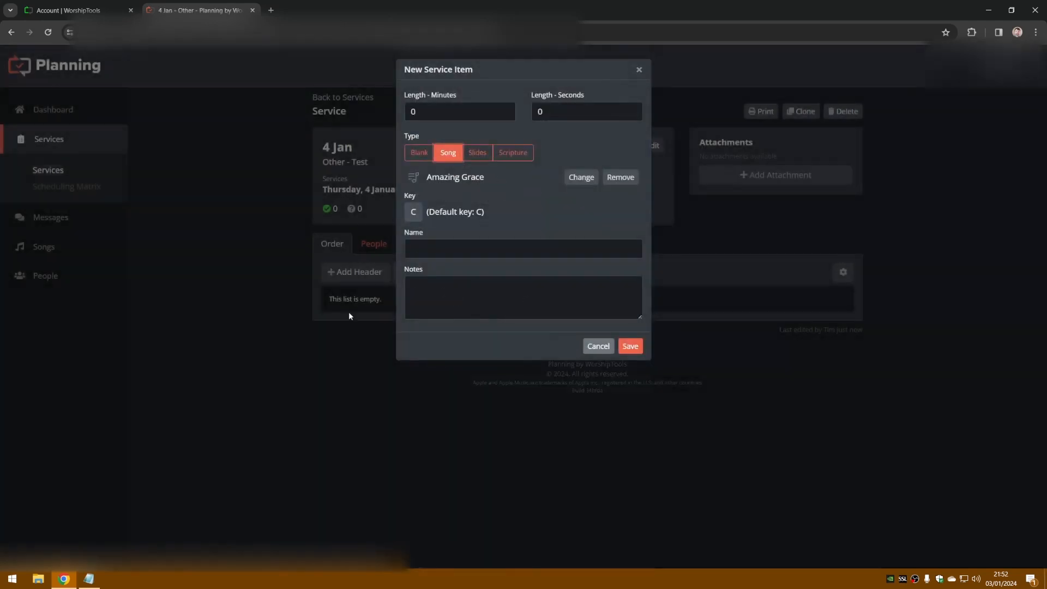
click(631, 347)
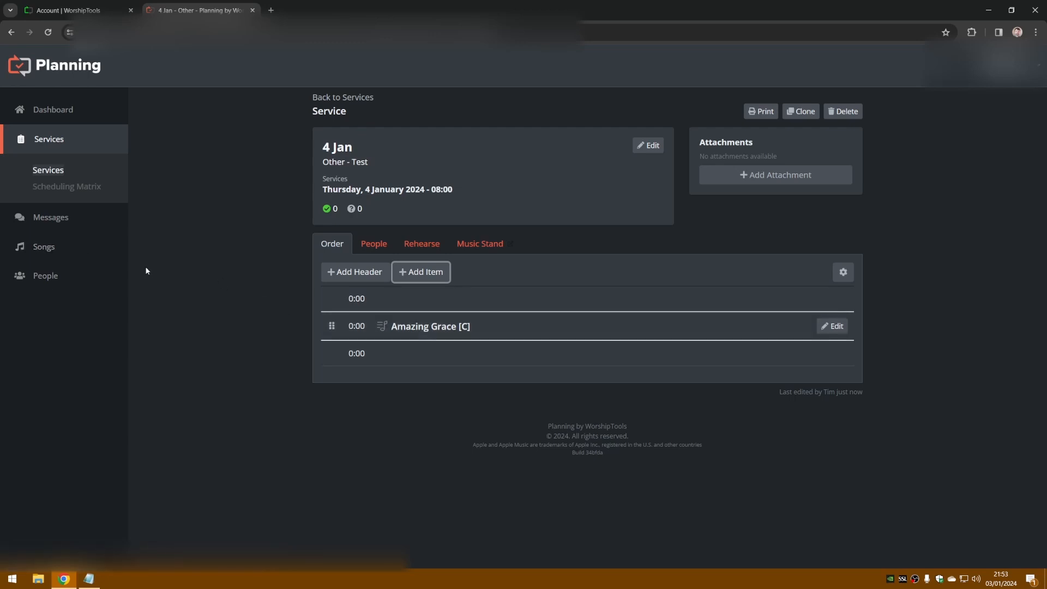
- Search the song library for "amaz" and open John Newton's "Amazing Grace" for editing
click(44, 248)
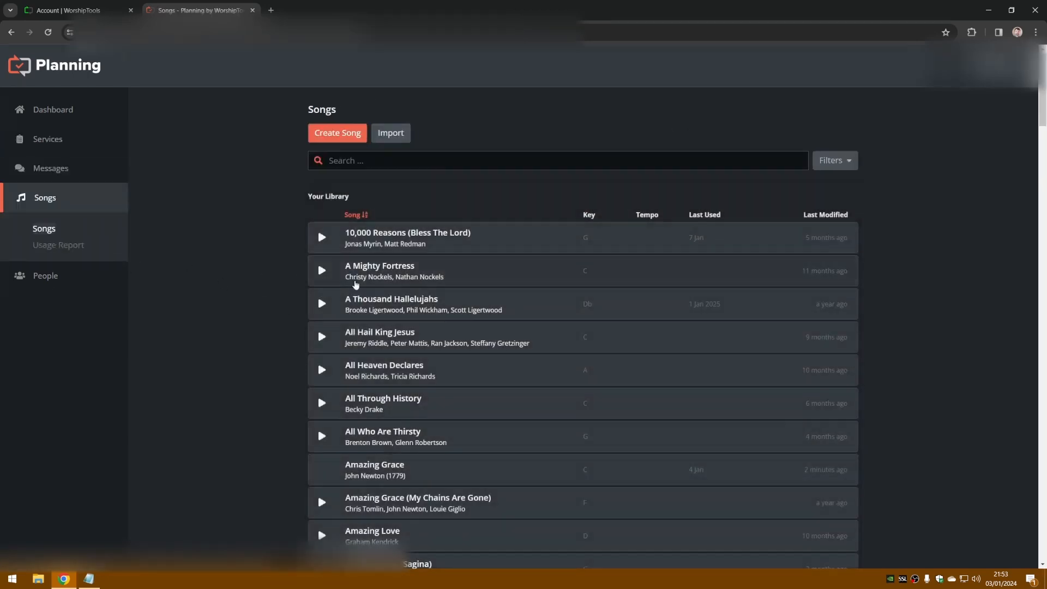
click(369, 154)
text(amaz)
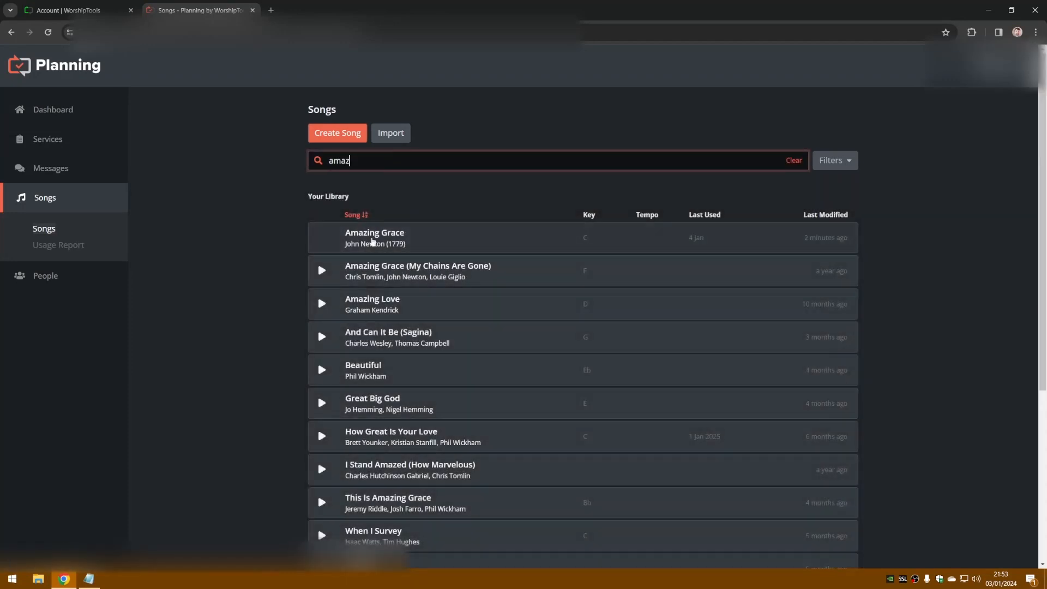
click(394, 243)
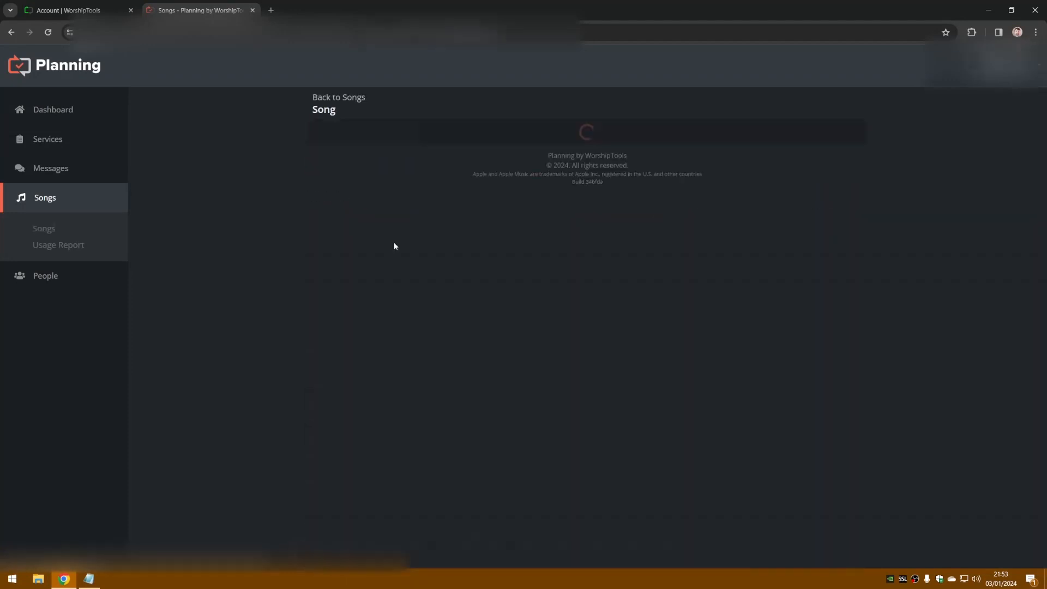
click(802, 112)
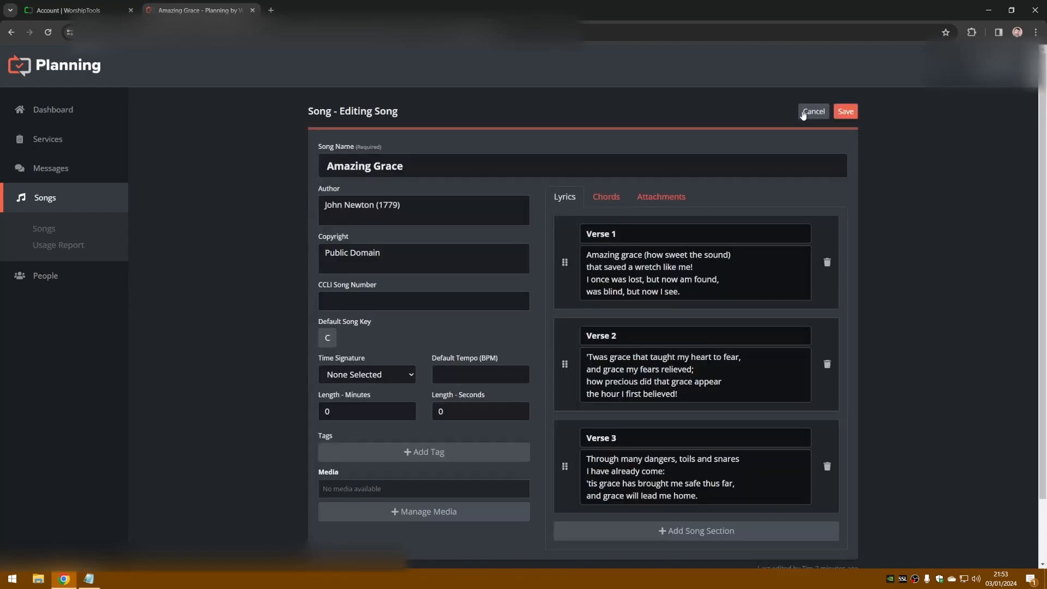
- Add a "Verse 4" section with the stanza beginning "The Lord has promised good to me", and save the song
scroll(641, 546, down, 1)
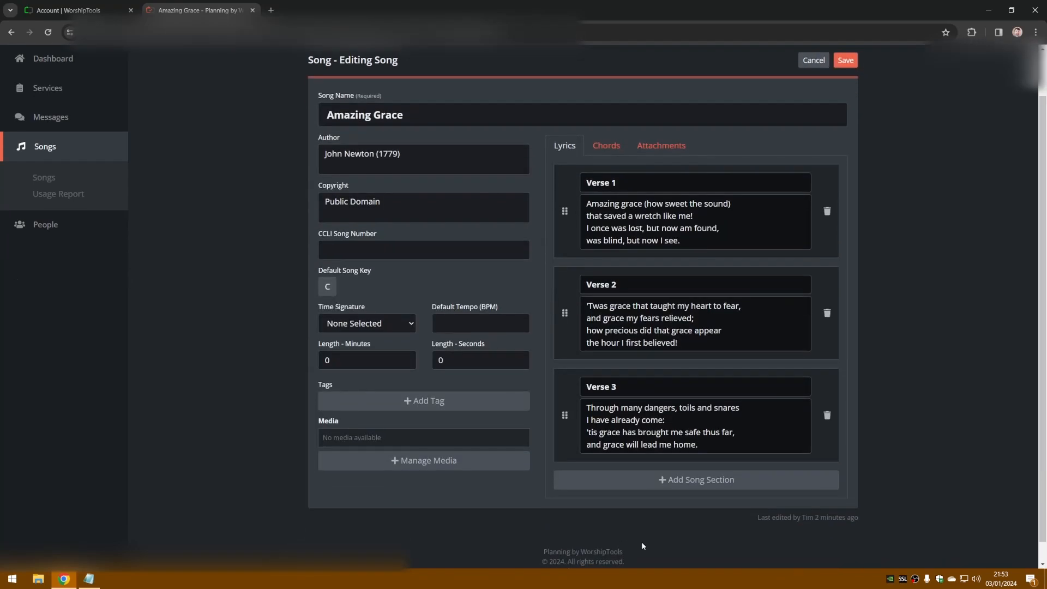
click(684, 484)
click(638, 488)
text(Verse 4)
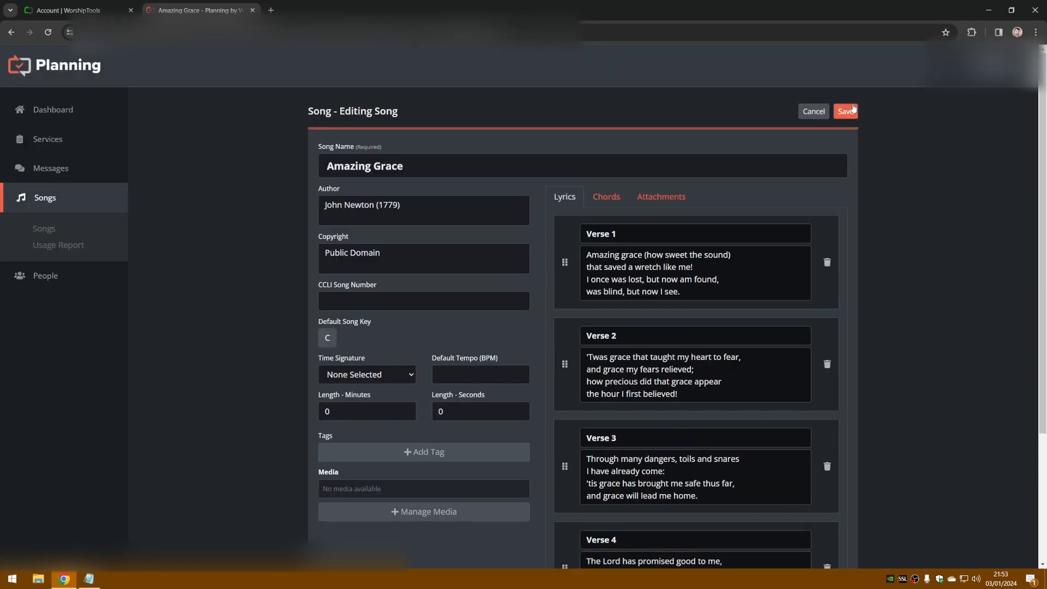
click(851, 111)
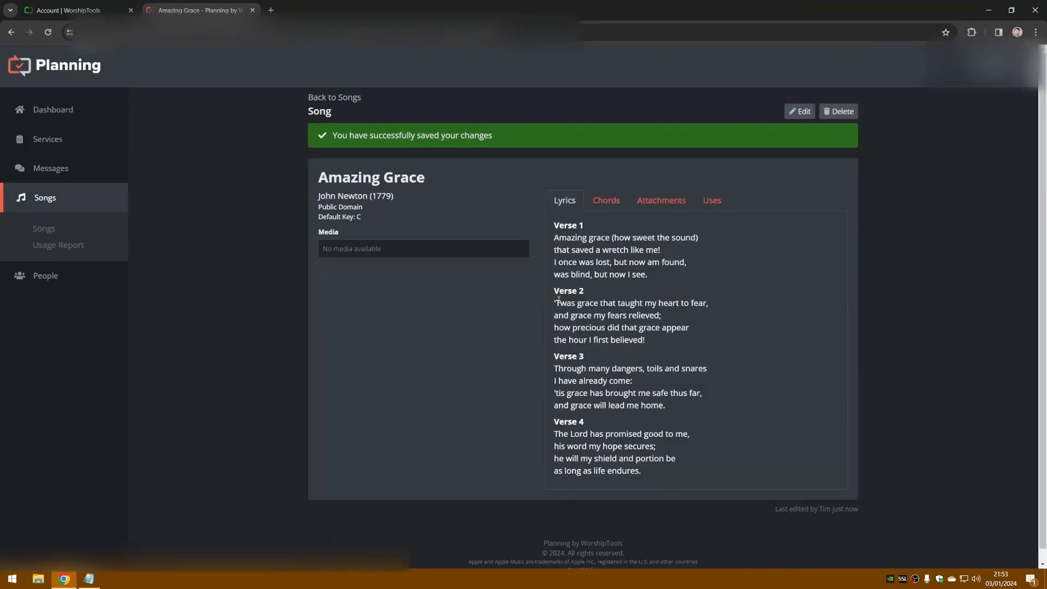
- Open the 4 Jan "Test" service and examine the "Amazing Grace" item in its order
click(48, 140)
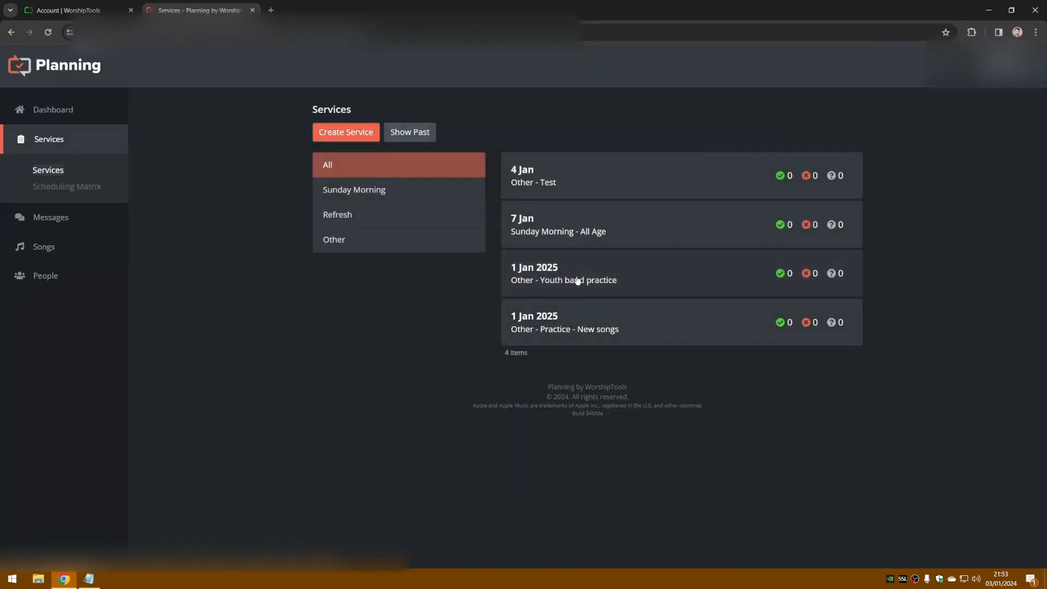
click(555, 183)
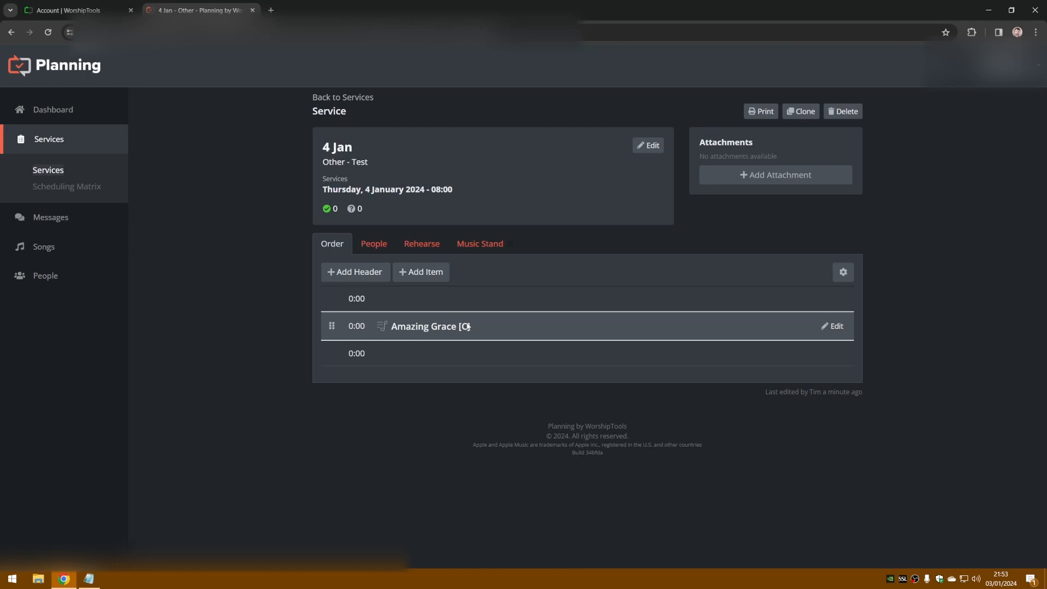
drag(484, 327, 390, 325)
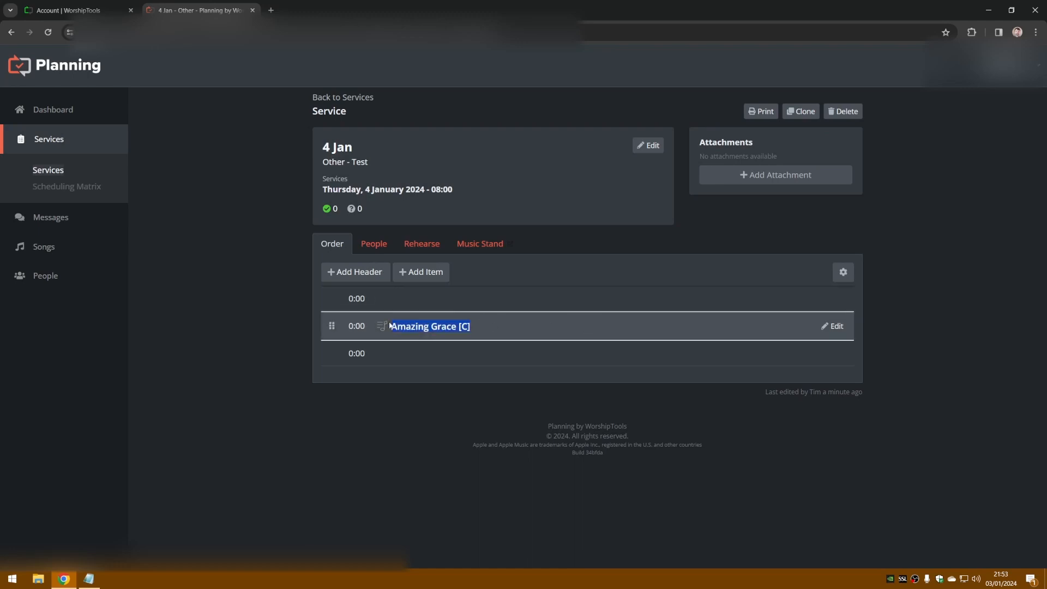
drag(473, 326, 388, 328)
click(493, 329)
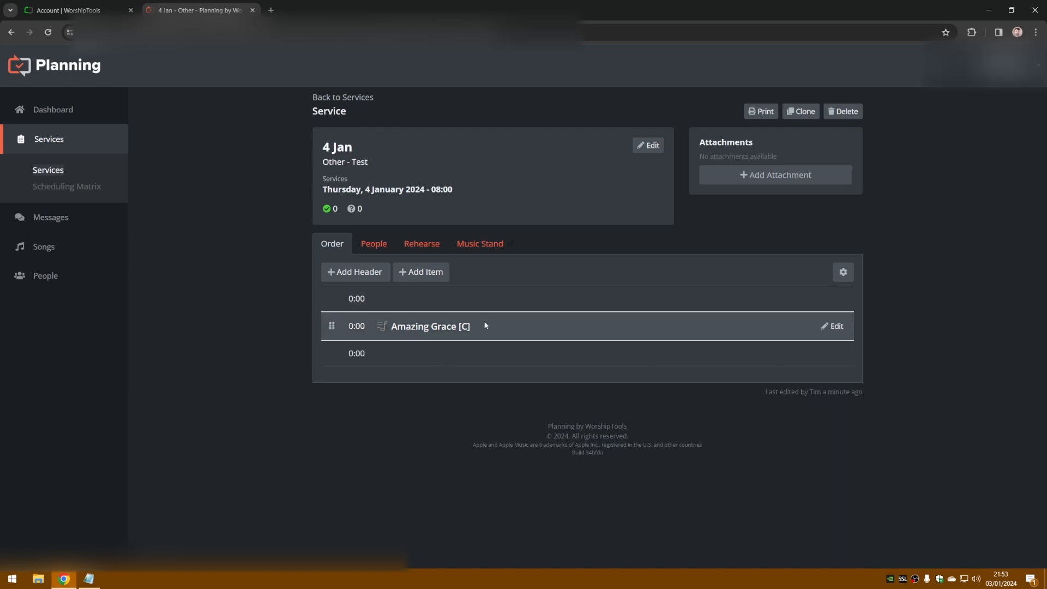
drag(482, 327, 388, 325)
drag(479, 330, 392, 326)
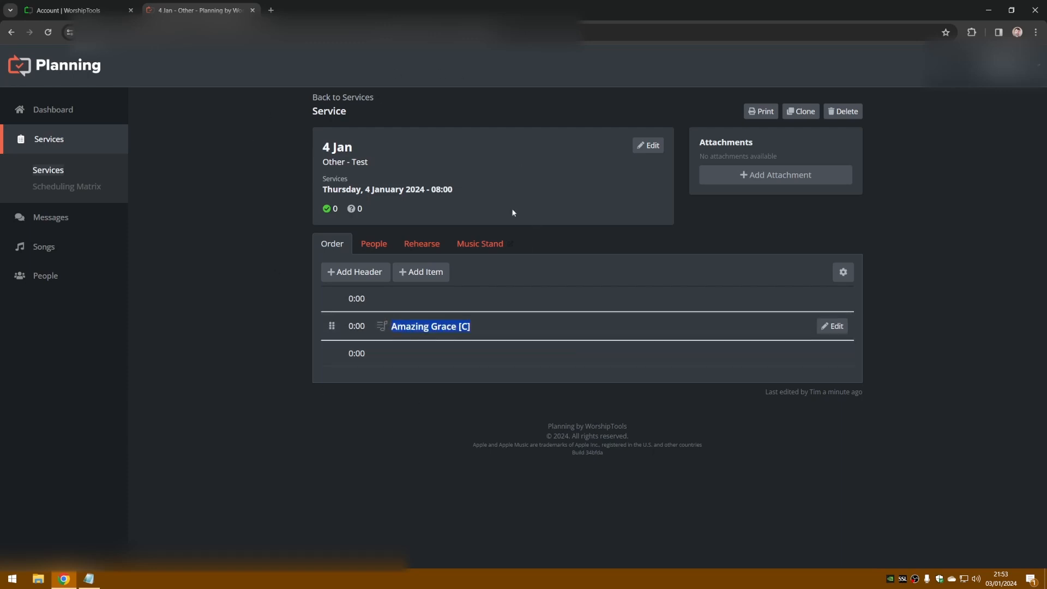
click(251, 337)
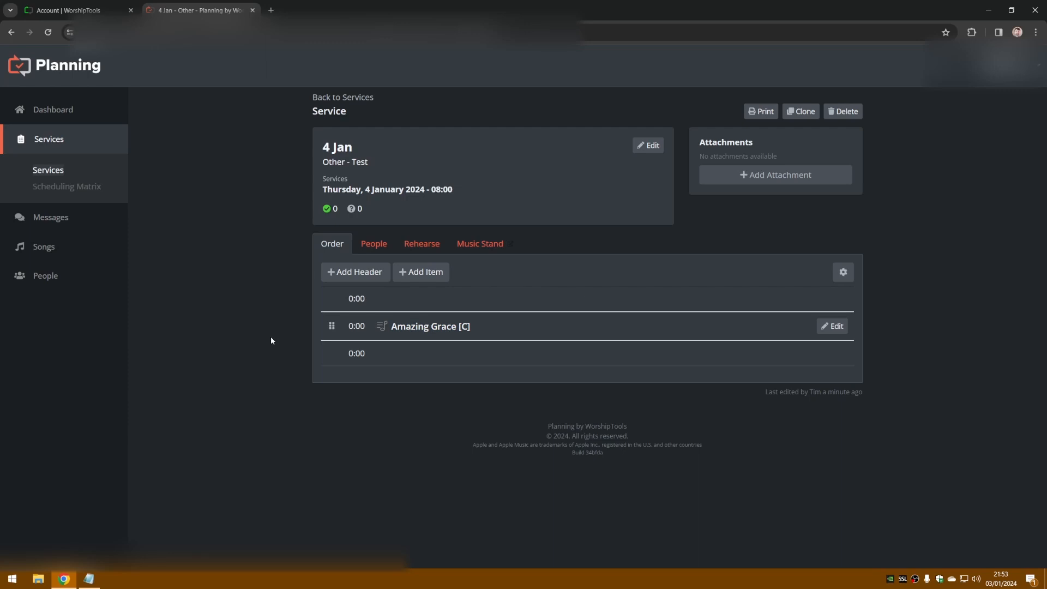